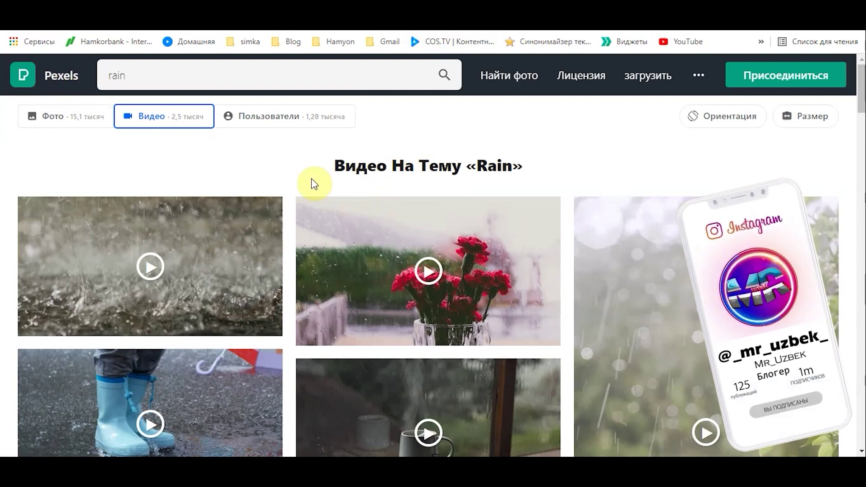
click(160, 76)
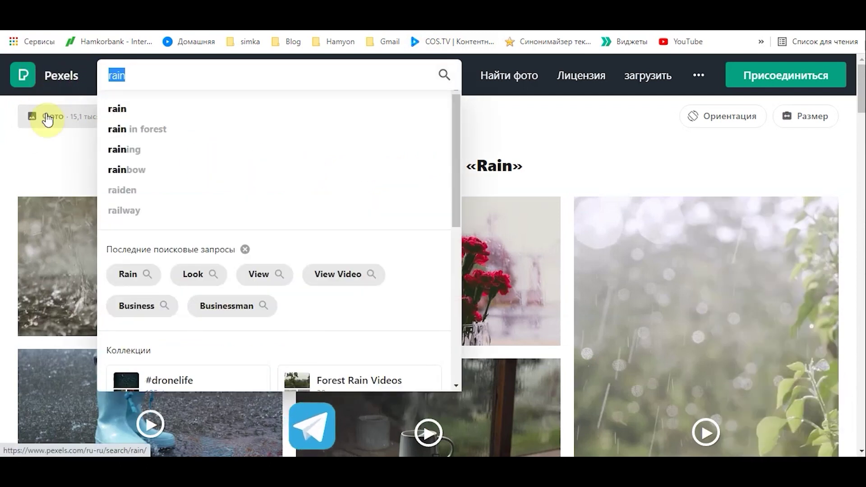
click(42, 161)
click(156, 80)
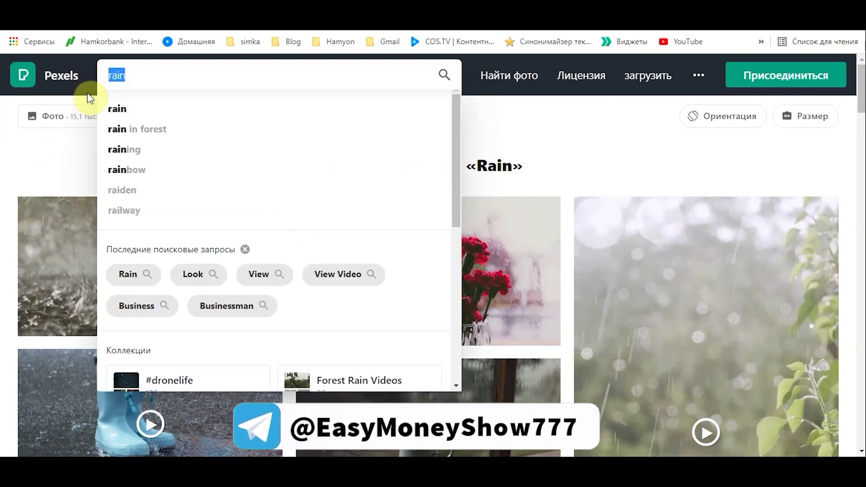
click(55, 193)
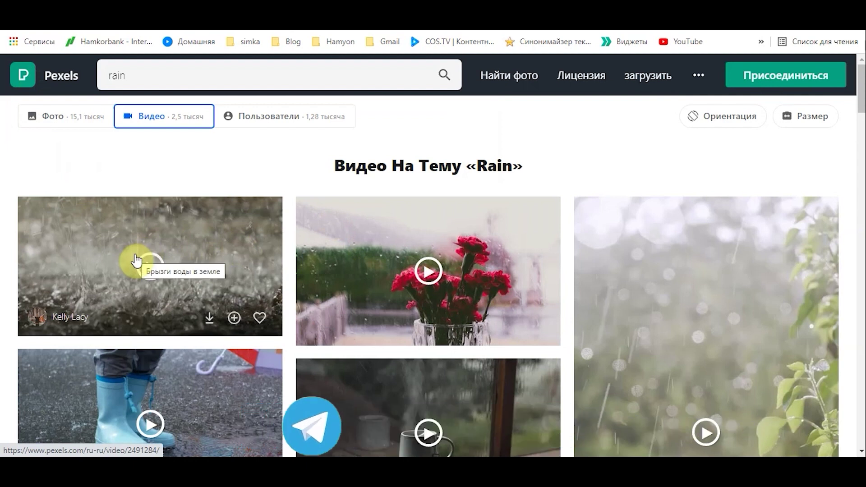
Open the first three rain videos from the Pexels search results in new browser tabs
right_click(156, 270)
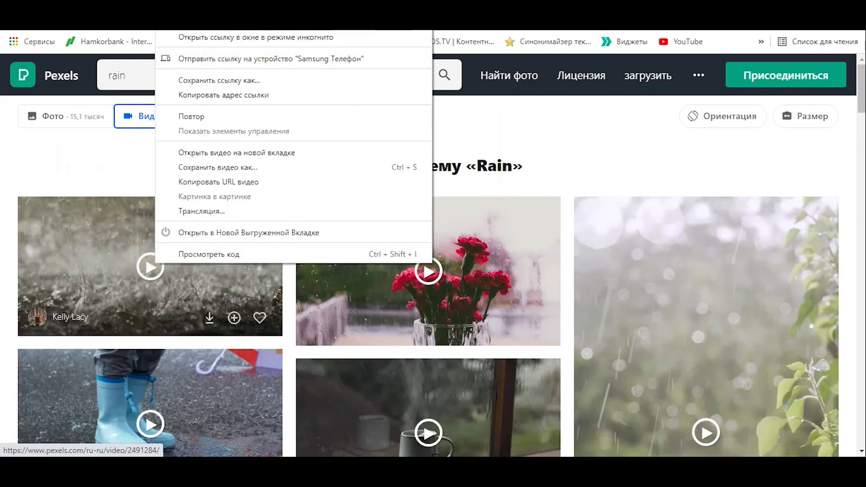
click(382, 257)
right_click(382, 257)
click(637, 270)
right_click(637, 270)
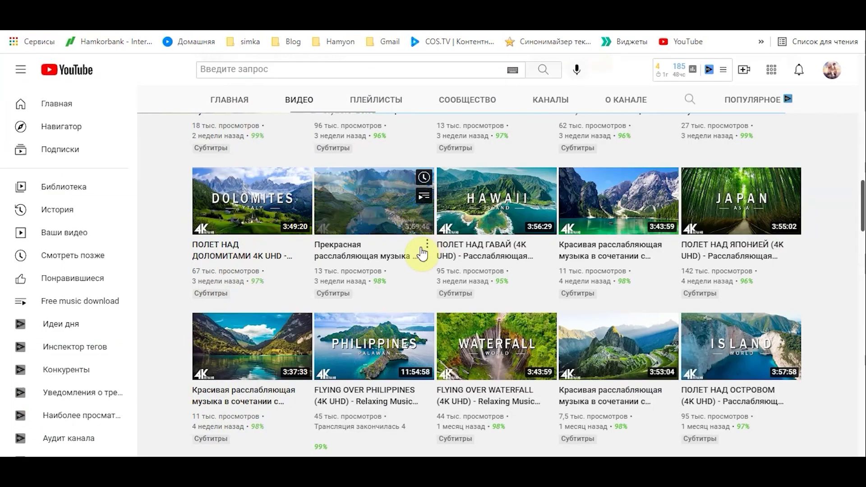
Switch to YouTube and browse the video lists of the 4K relaxing nature channel and The Good Life Radio x Sensual Musique
scroll(423, 254, up, 1)
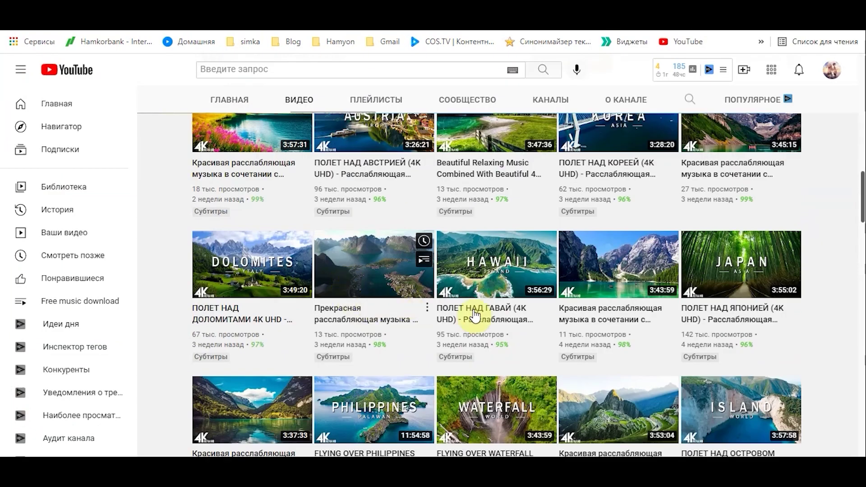
scroll(567, 312, down, 3)
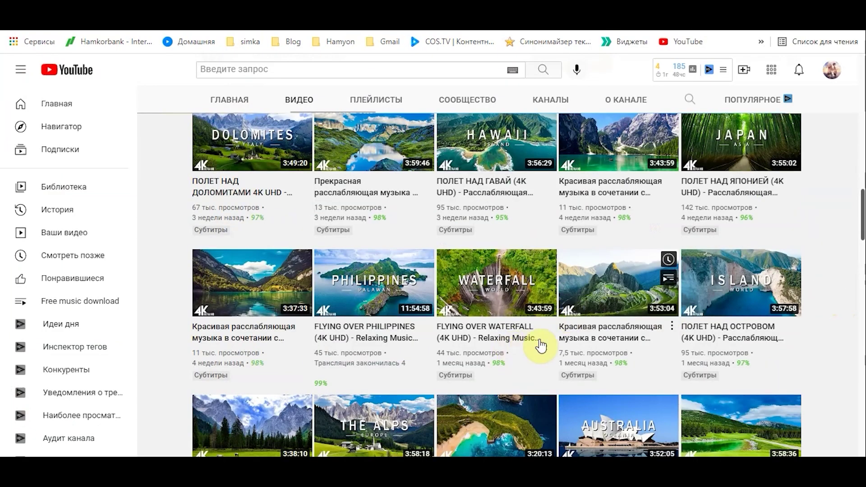
scroll(375, 179, down, 3)
scroll(383, 228, up, 6)
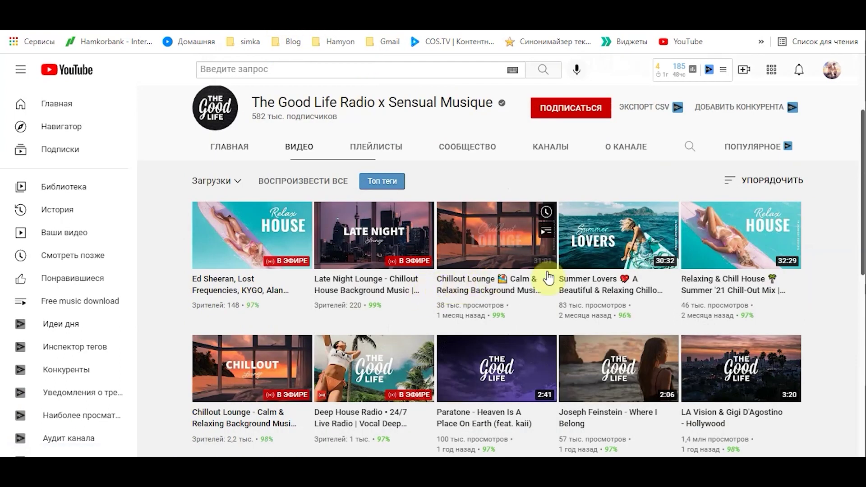
scroll(776, 237, down, 2)
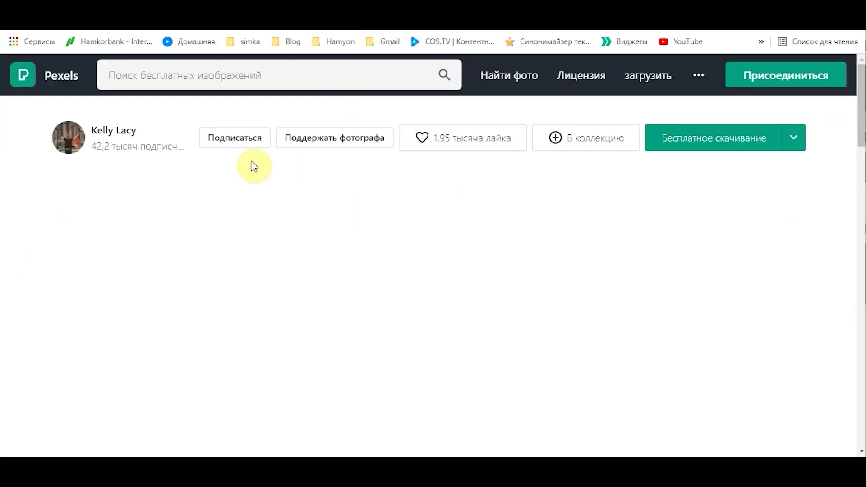
Download the opened rain videos from their Pexels pages and preview the vertical clip of rain on green leaves
scroll(254, 167, down, 8)
scroll(338, 158, up, 9)
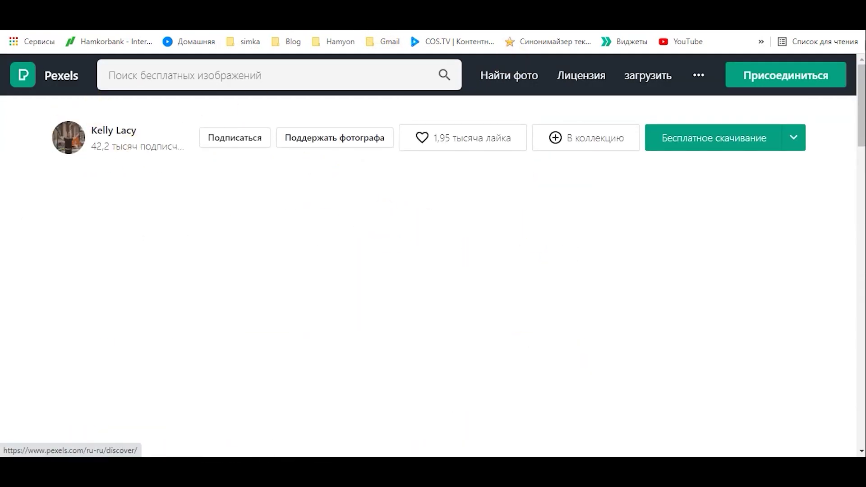
click(713, 154)
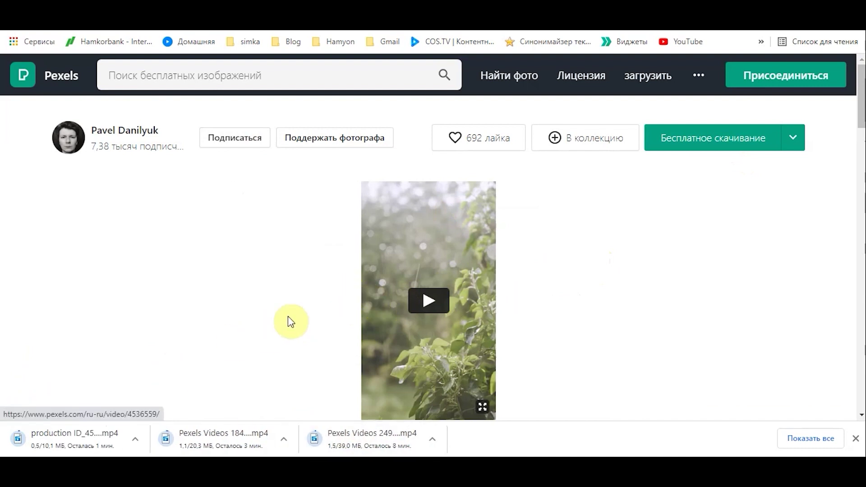
click(434, 309)
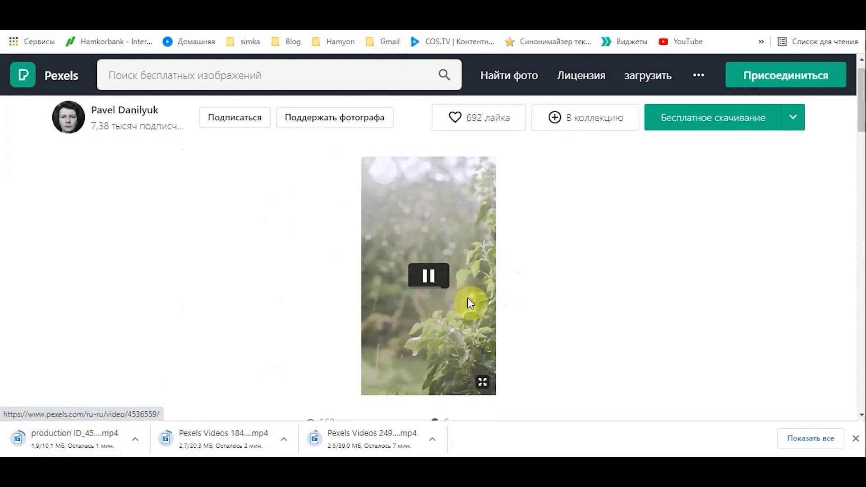
click(431, 309)
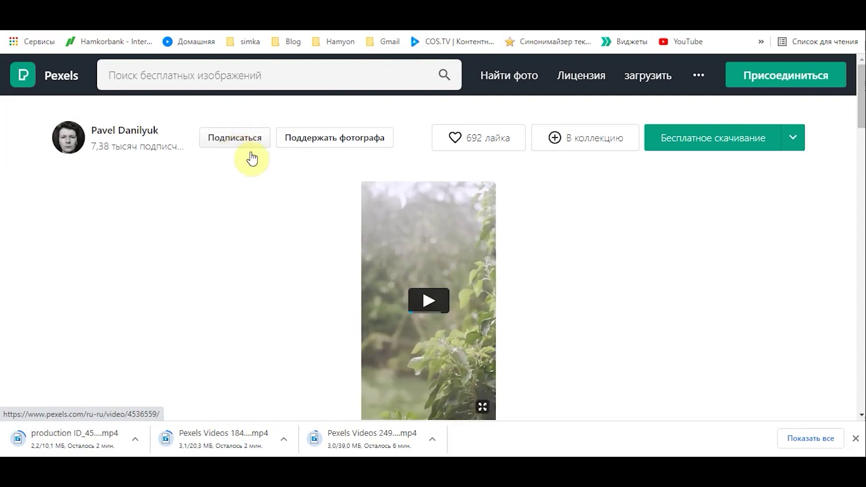
Switch to the Rain Sound Effects page on SoundJay and download Rain Sound Effect 02 as an MP3
key(ctrl+Tab)
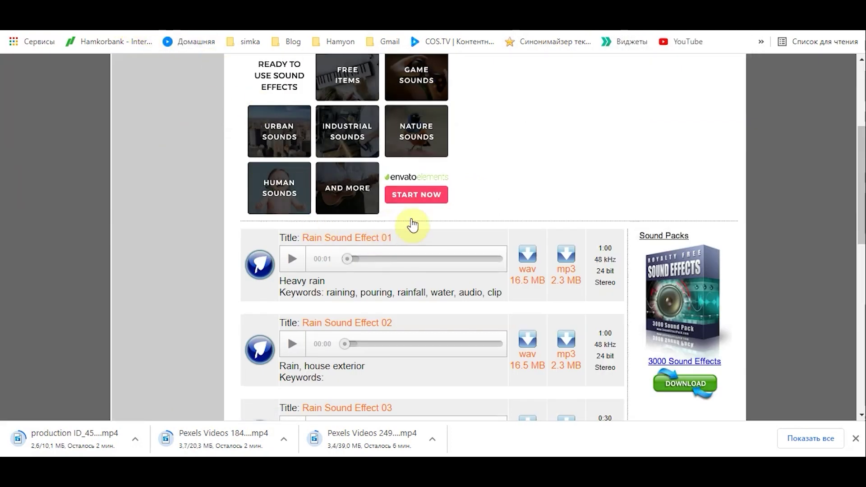
scroll(548, 178, up, 3)
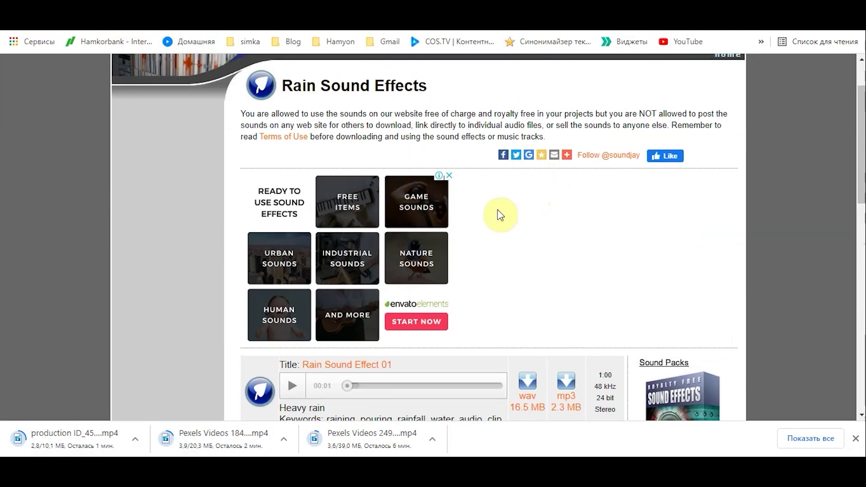
scroll(489, 258, down, 1)
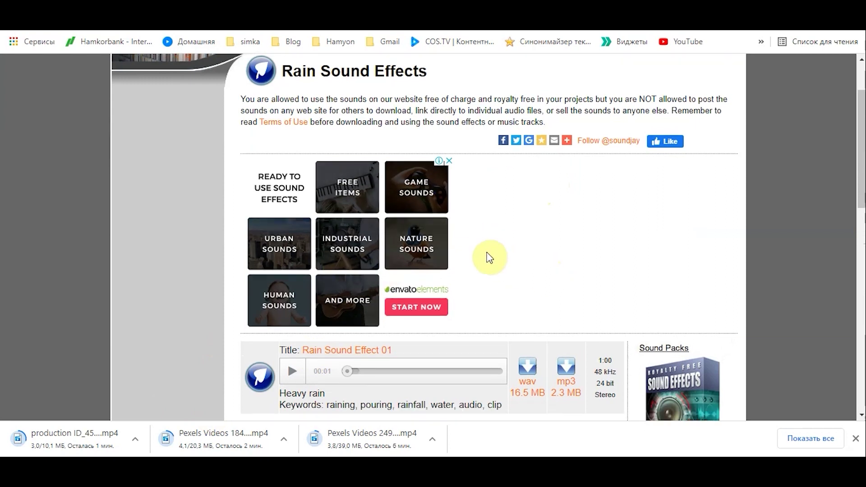
scroll(489, 258, down, 4)
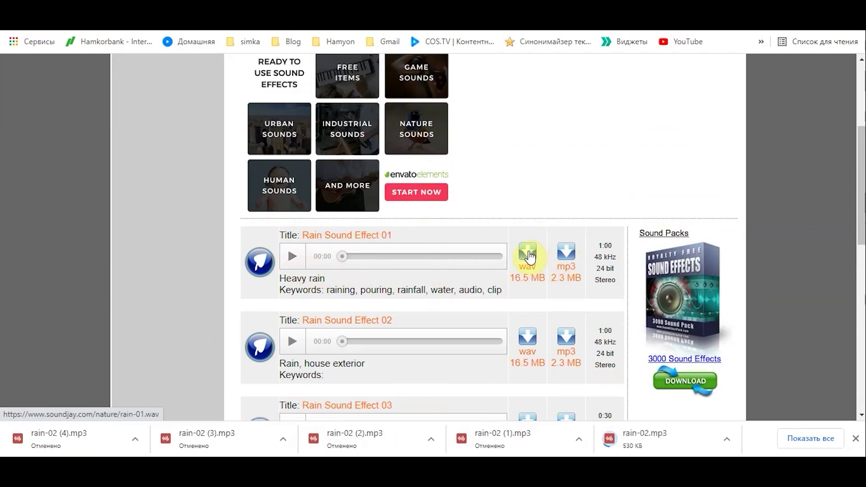
scroll(569, 251, down, 1)
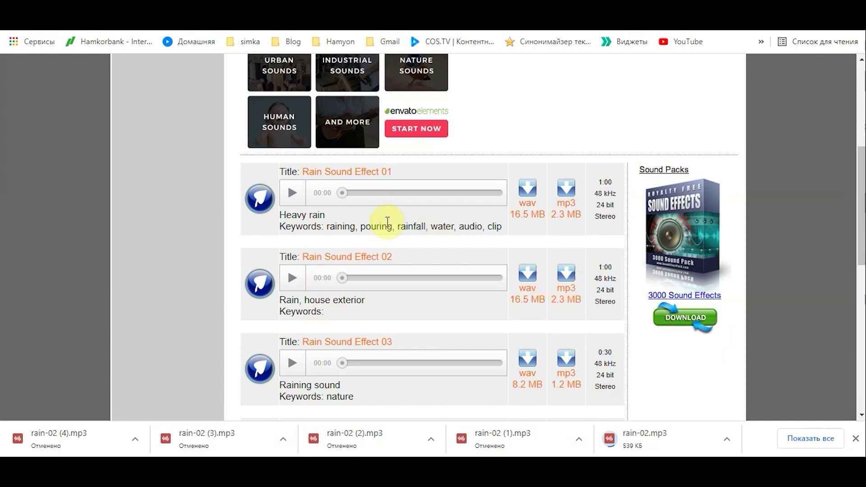
scroll(497, 241, up, 4)
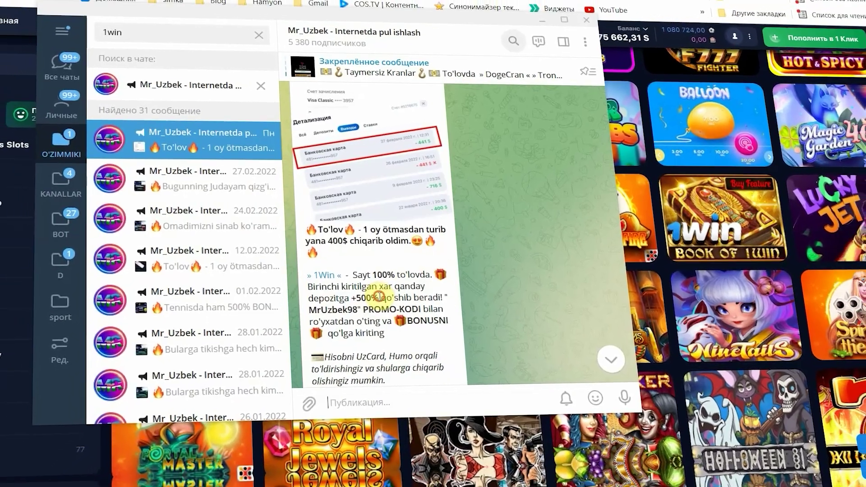
Highlight the +500% bonus and the text up to the promo code in the Telegram channel's 1Win payout post
double_click(377, 296)
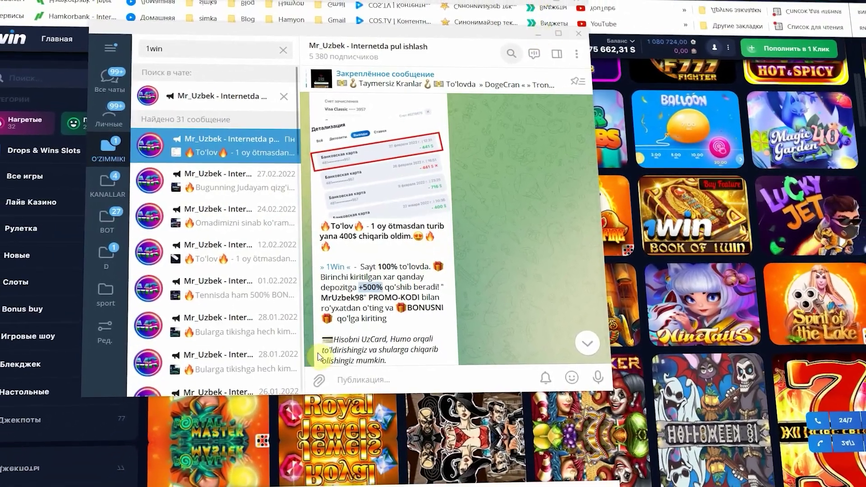
click(339, 302)
drag(387, 317, 415, 201)
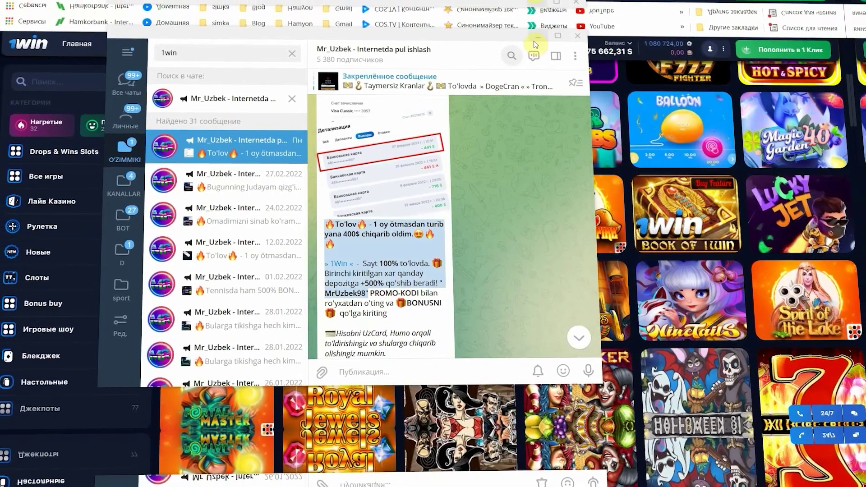
scroll(392, 225, up, 2)
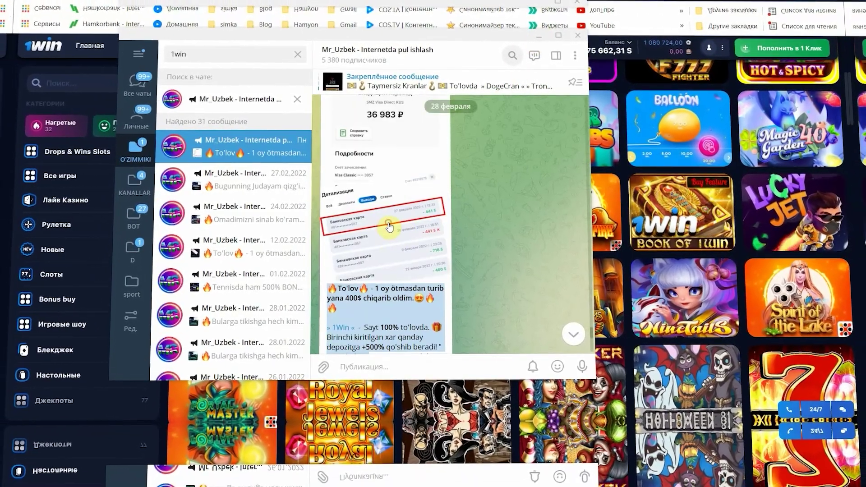
View the payout screenshot attached to the 1Win post at full size, close it and dismiss the Telegram window
click(390, 234)
click(517, 249)
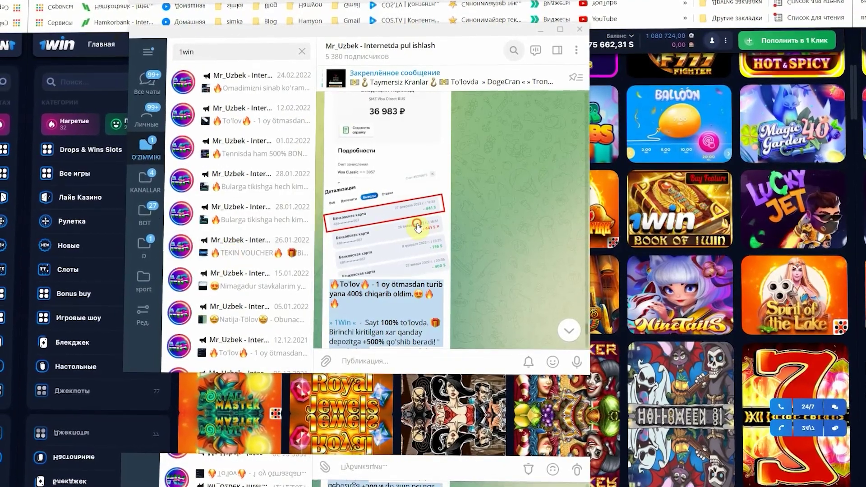
click(415, 274)
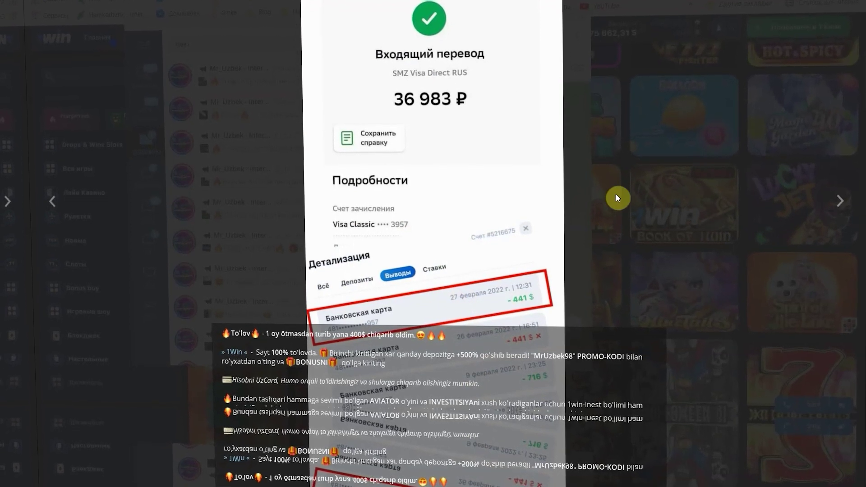
click(633, 166)
click(544, 36)
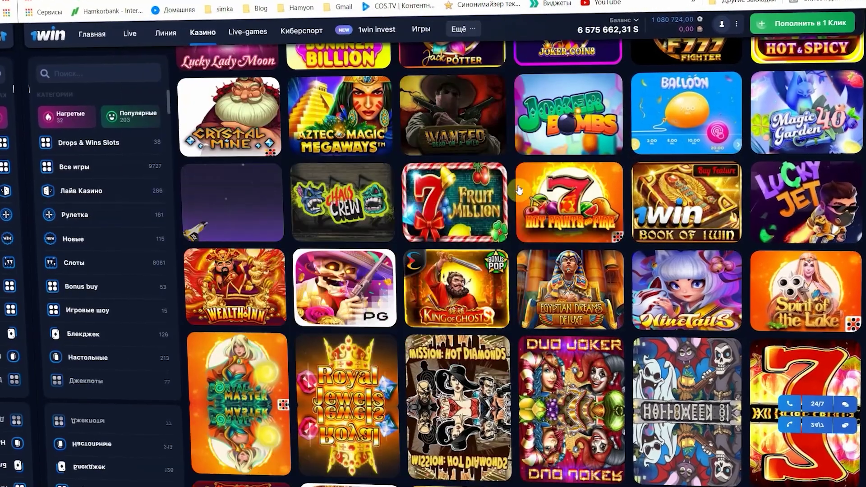
Browse the banners and popular games on the 1win casino page
scroll(559, 182, up, 5)
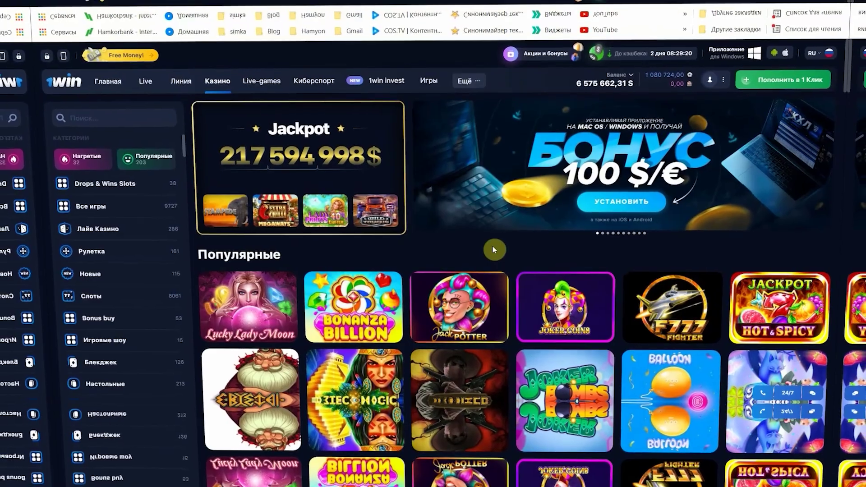
scroll(493, 250, down, 4)
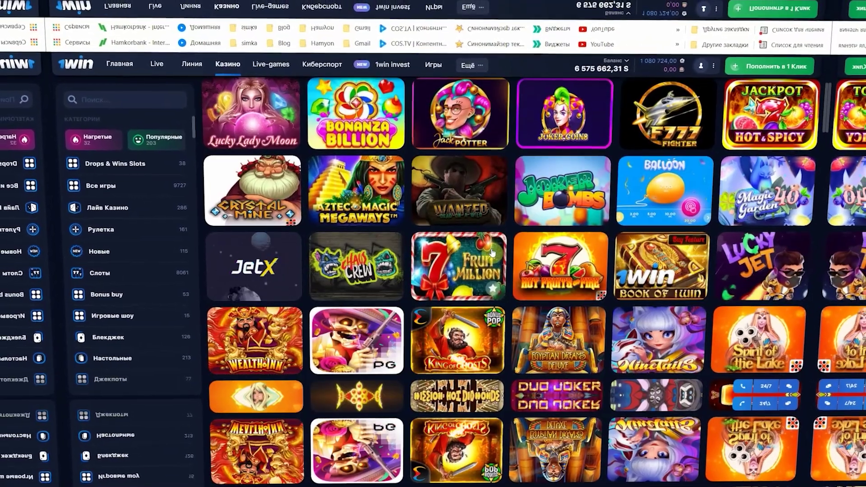
click(628, 85)
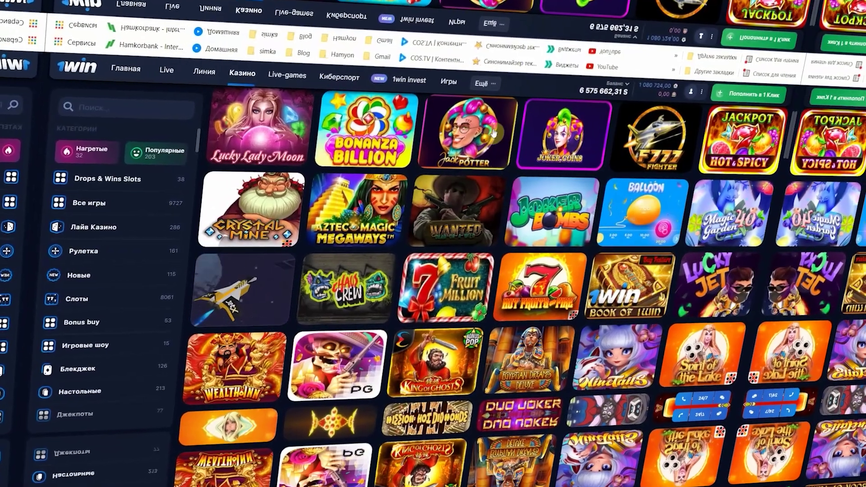
scroll(411, 83, up, 3)
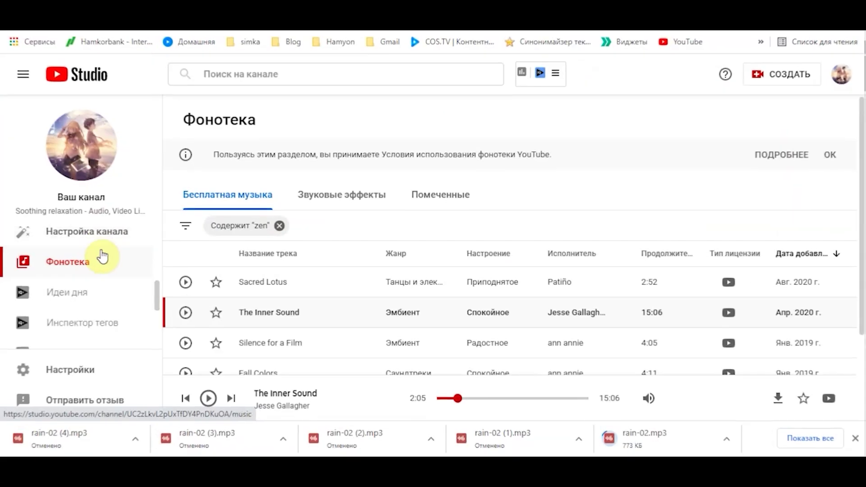
Listen to Sacred Lotus in YouTube Studio's audio library, skip ahead to about 1:05 and pause it
scroll(97, 266, up, 5)
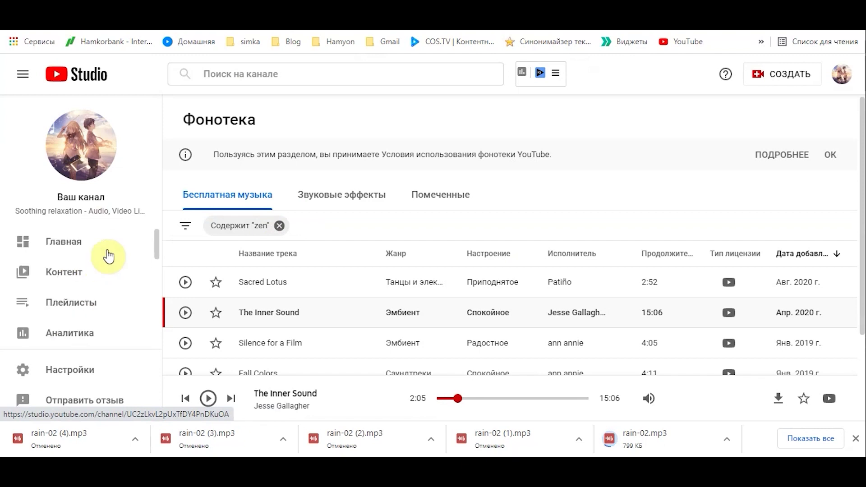
scroll(103, 252, down, 5)
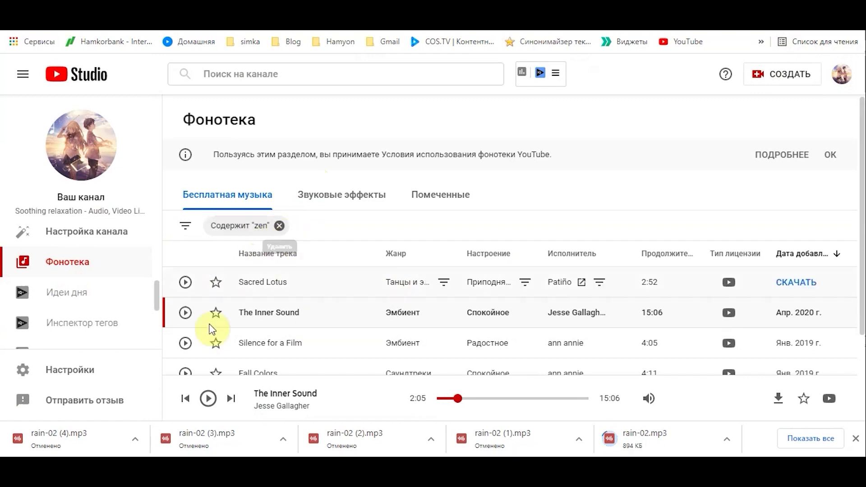
scroll(340, 318, down, 2)
scroll(400, 290, up, 2)
click(185, 281)
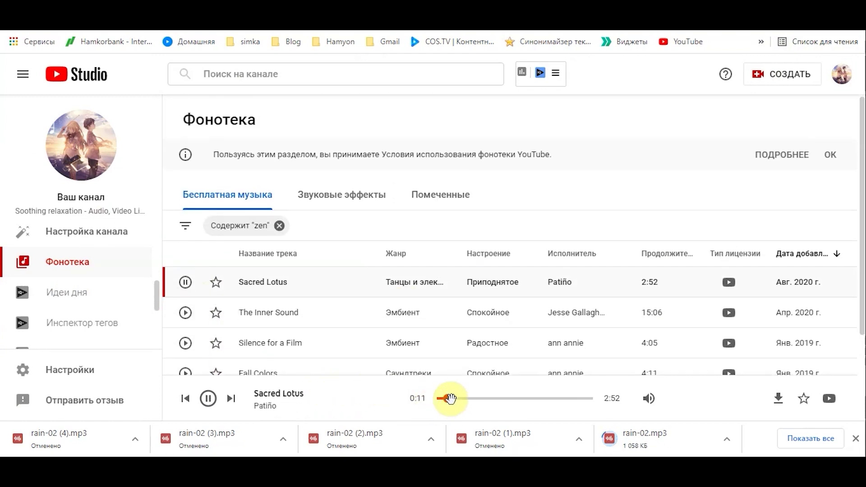
click(495, 398)
click(207, 398)
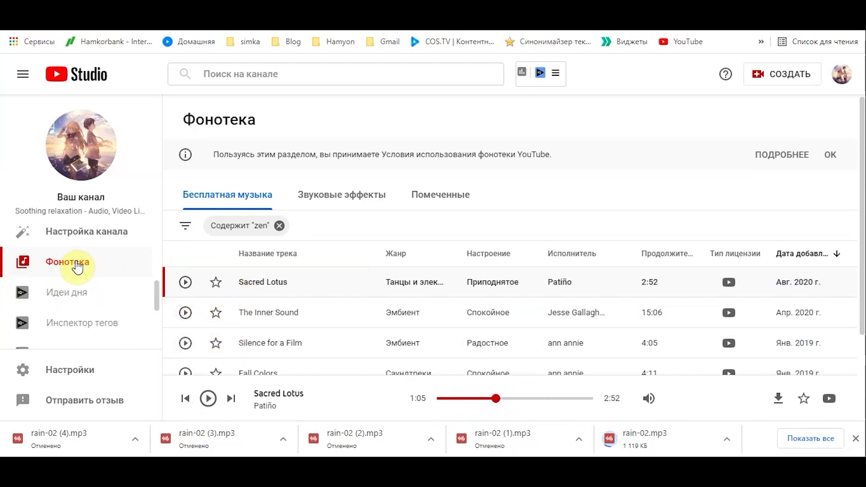
Preview more of the tracks filtered by "zen" and download Silence for a Film
drag(185, 314, 560, 317)
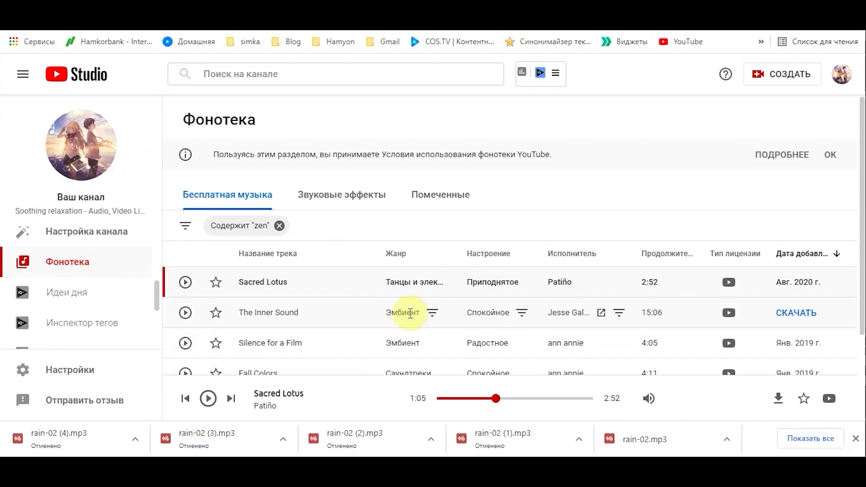
scroll(420, 318, down, 1)
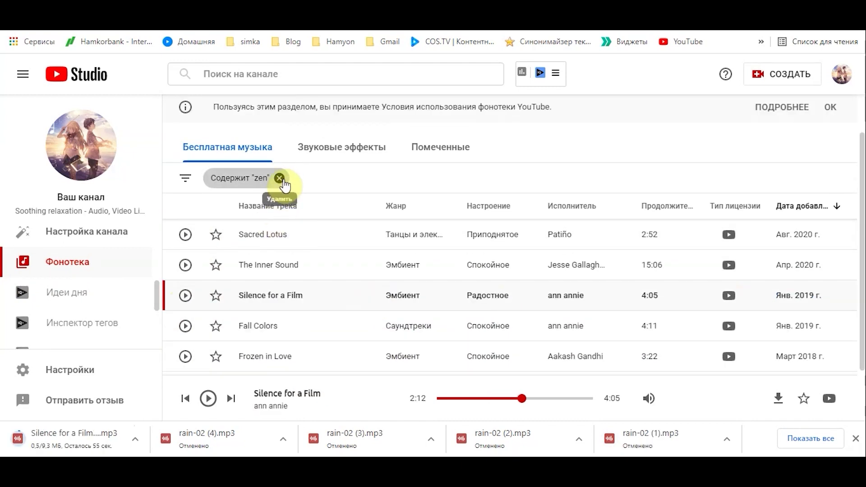
Replace the "zen" filter with a mood filter for Спокойное, Мрачное, Романтичное and Печальное
click(280, 178)
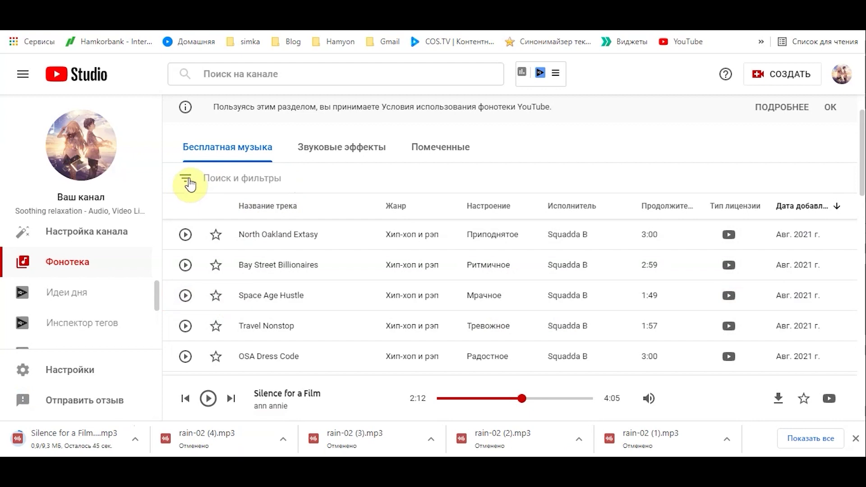
click(207, 190)
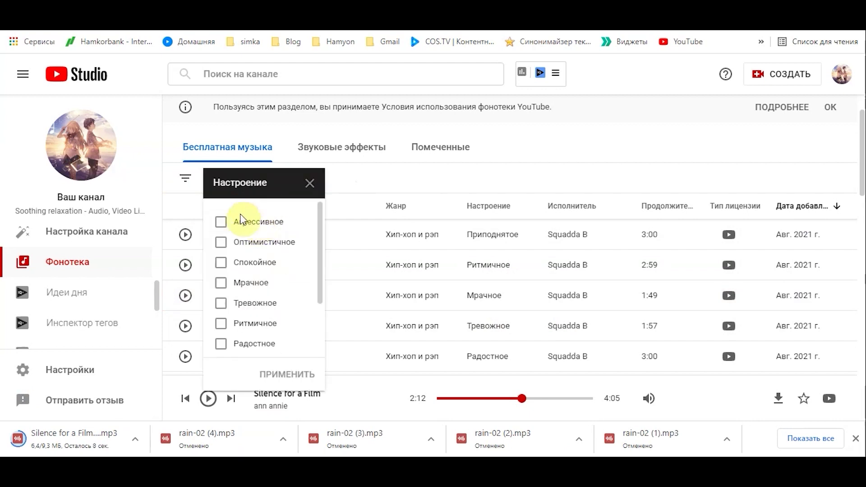
click(258, 289)
scroll(272, 324, down, 2)
click(272, 323)
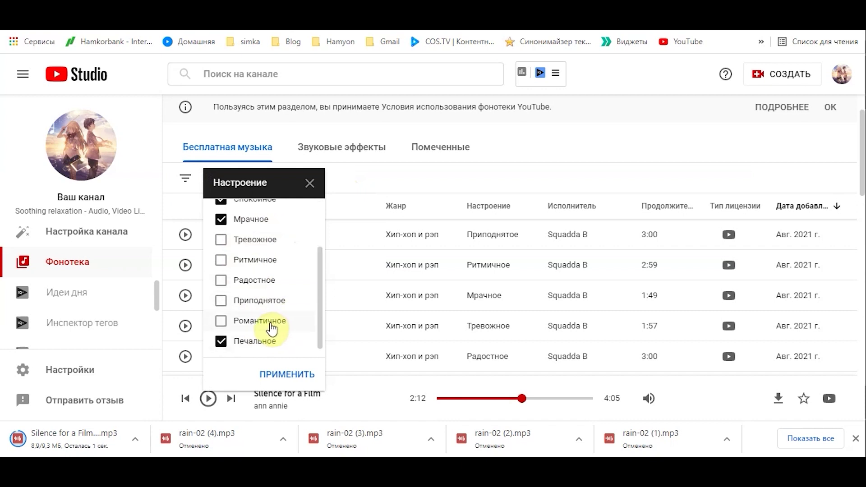
click(286, 374)
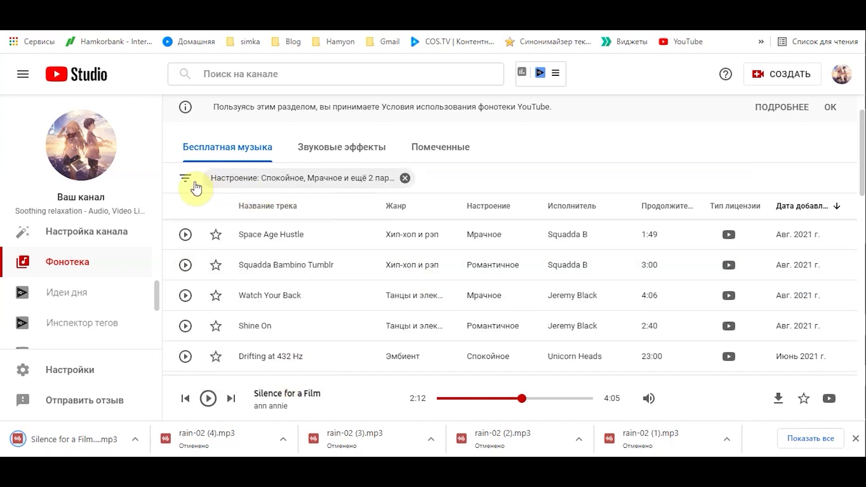
Examine the duration and genre filter options of the audio library and close them without applying any
click(503, 295)
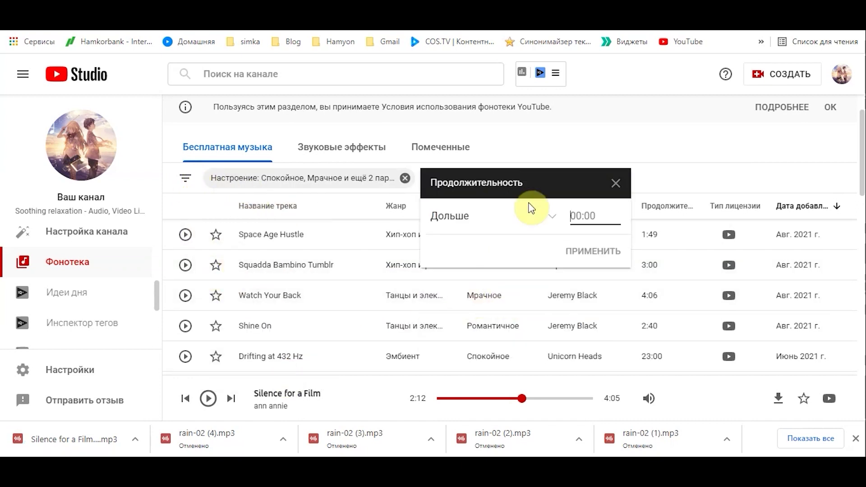
click(615, 182)
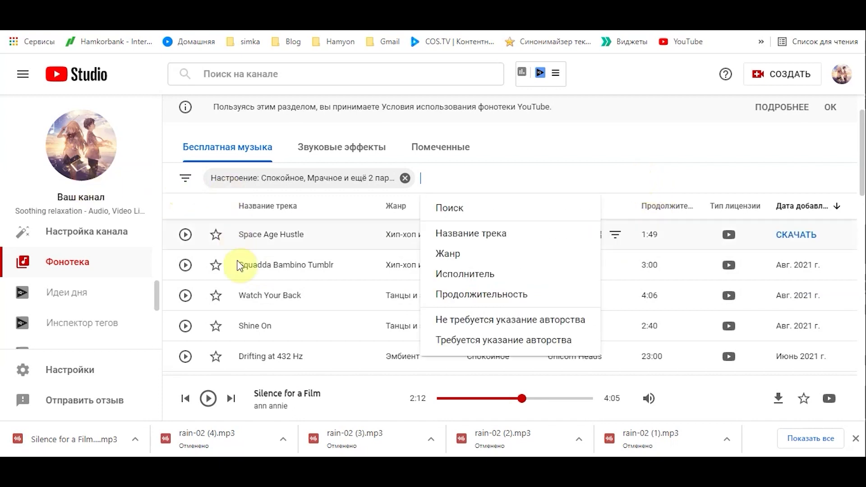
click(472, 254)
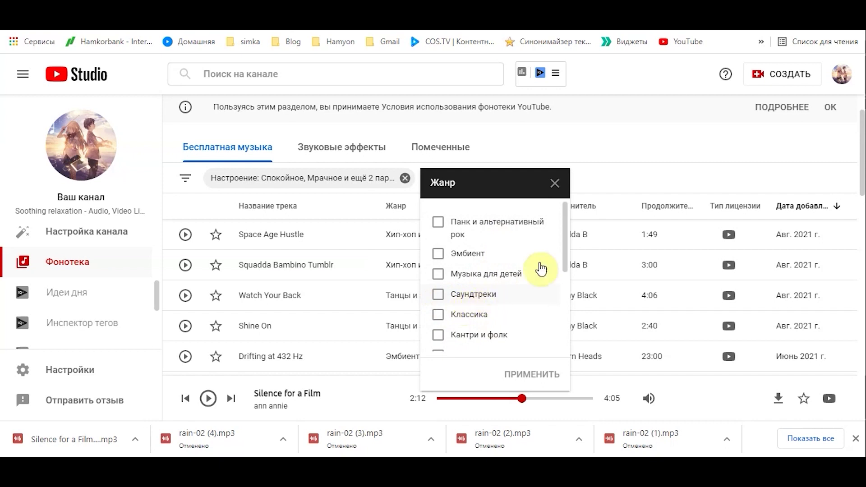
click(554, 183)
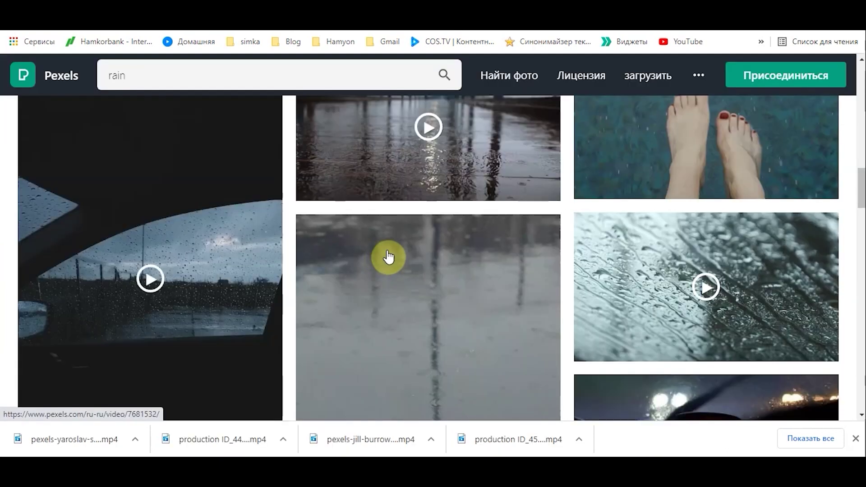
Switch to Pexels and look over the "rain" video results
scroll(402, 207, up, 1)
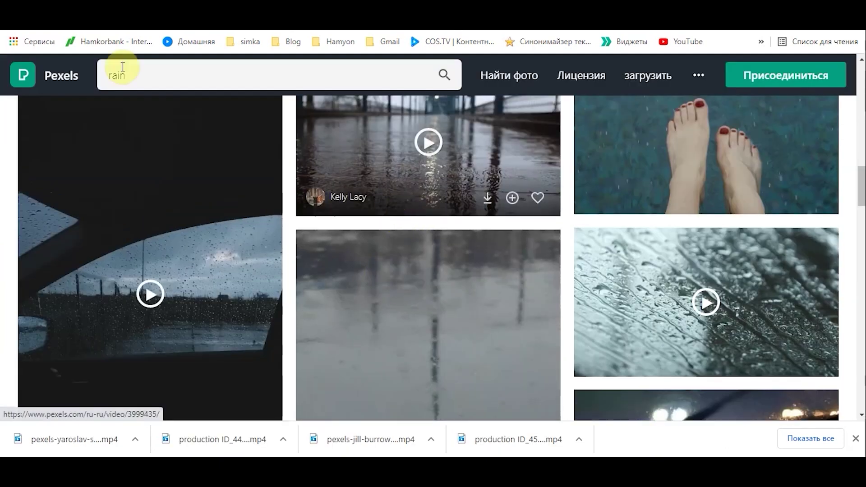
scroll(428, 258, up, 3)
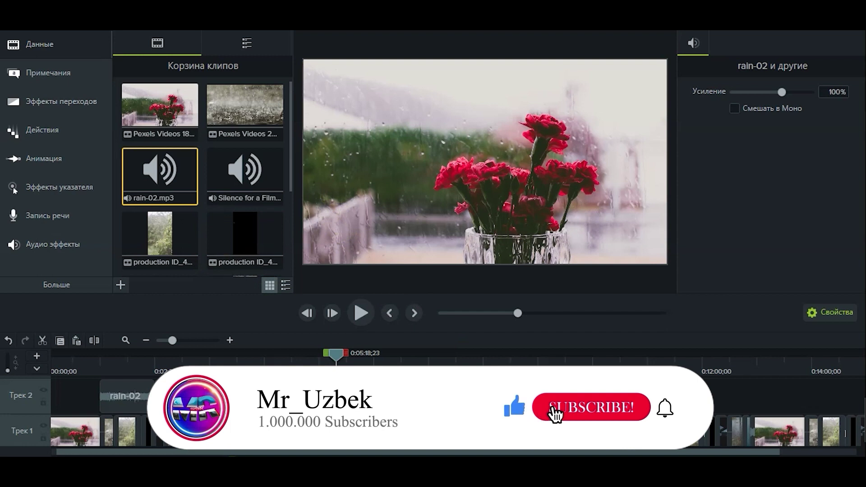
Fit the whole timeline in view and scrub through the repeated rain video clips on track 1
key(Escape)
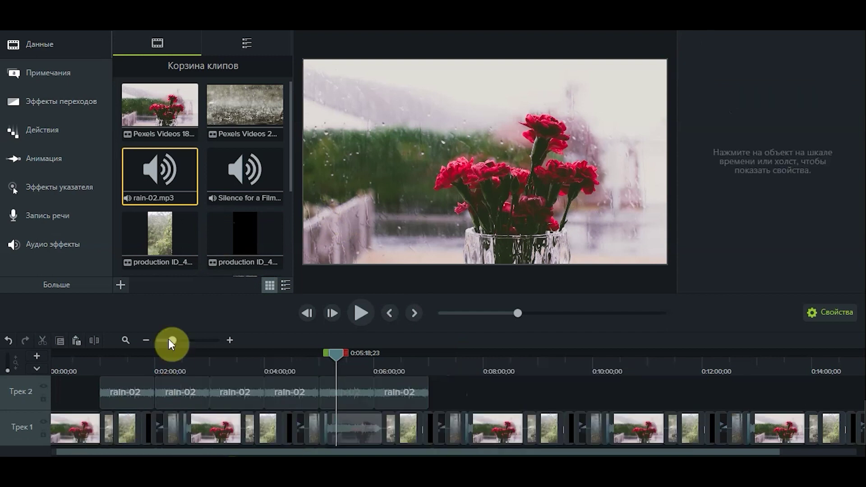
click(126, 340)
drag(807, 431, 85, 444)
key(Escape)
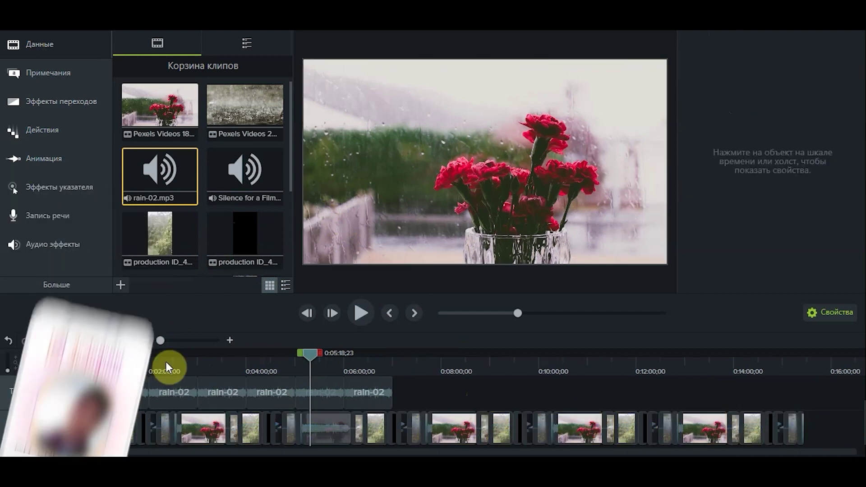
drag(147, 363, 178, 370)
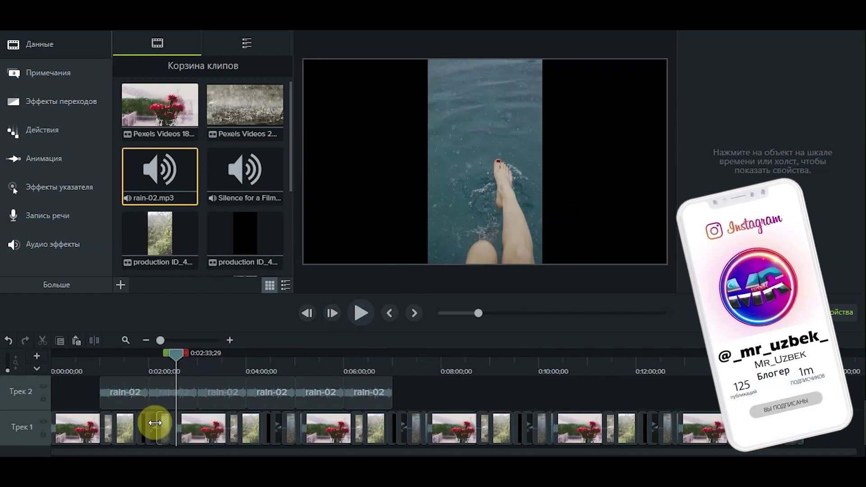
drag(825, 427, 689, 431)
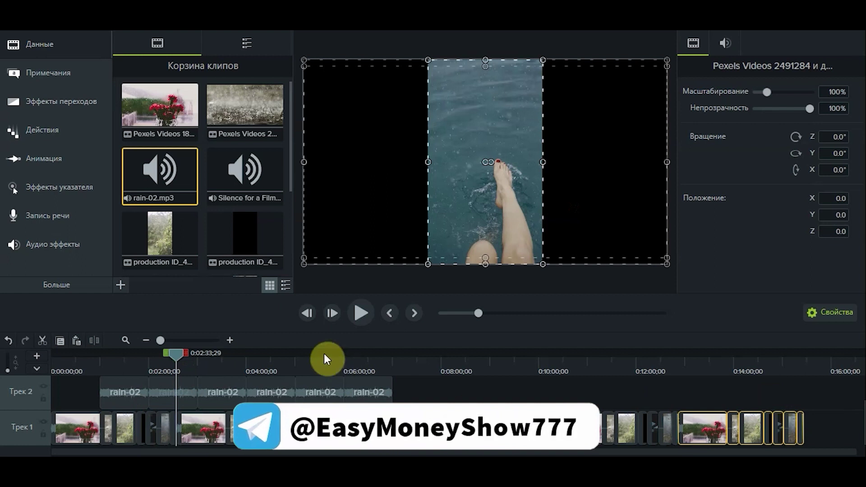
drag(174, 352, 447, 397)
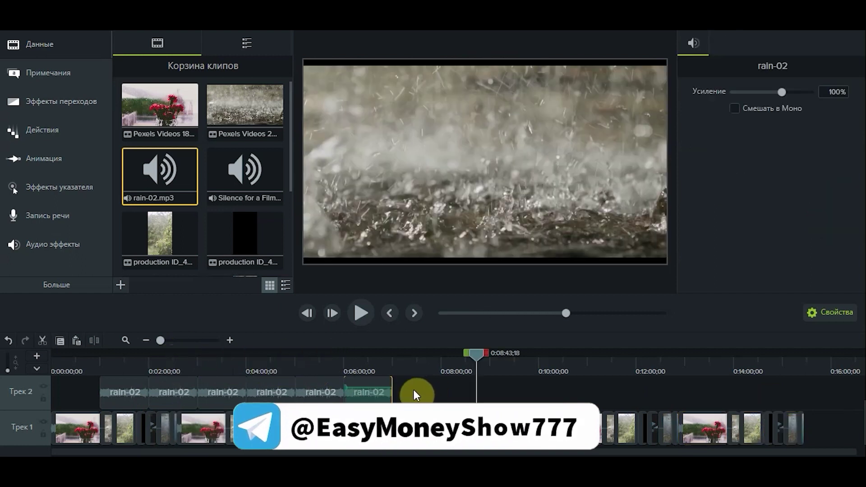
Copy the six rain-02 clips on track 2 and repeat them directly after the originals up to the video's end
drag(410, 391, 118, 390)
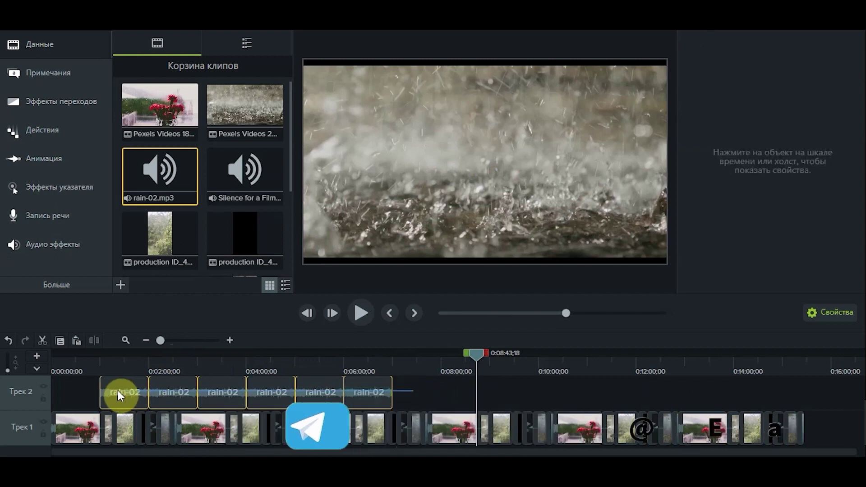
click(402, 364)
key(ctrl+v)
drag(669, 407, 658, 402)
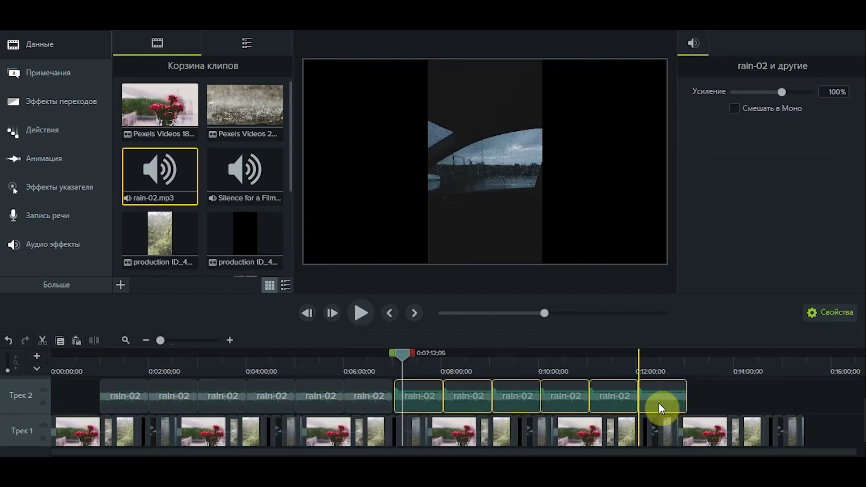
click(712, 359)
click(721, 387)
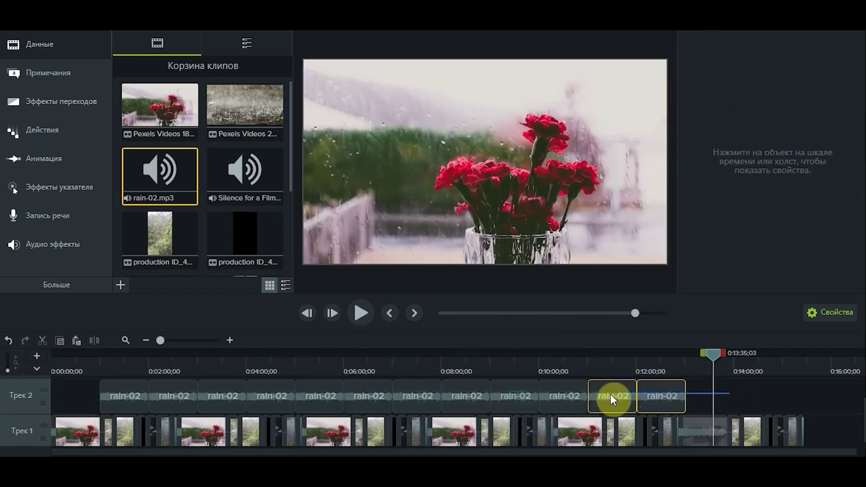
Add Silence for a Film from 0:00 on a new track above the rain sound, repeating it until the video's end
drag(256, 174, 87, 378)
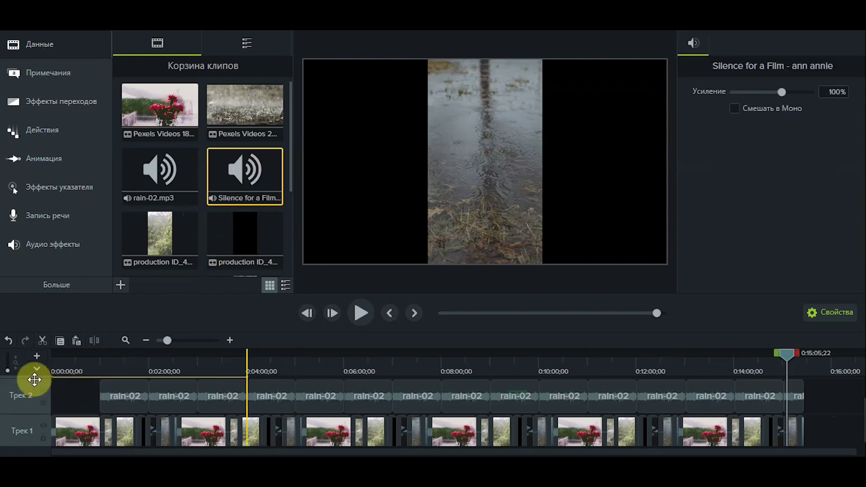
drag(35, 379, 164, 371)
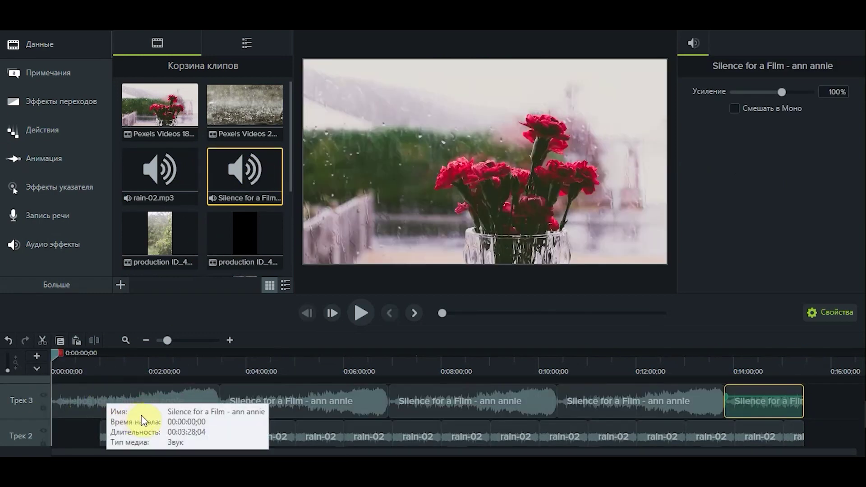
scroll(131, 414, down, 3)
click(66, 390)
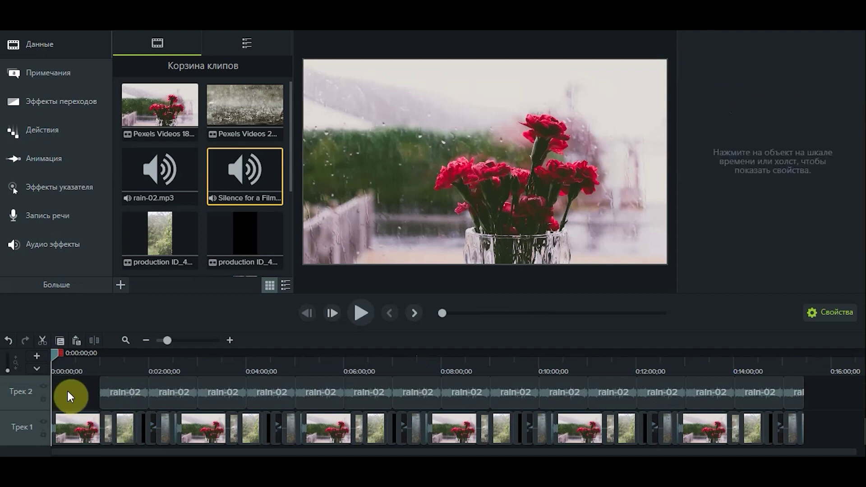
Review the Silence for a Film clips on track 3, the rain-02 clips on track 2 and the videos on track 1
scroll(69, 402, up, 2)
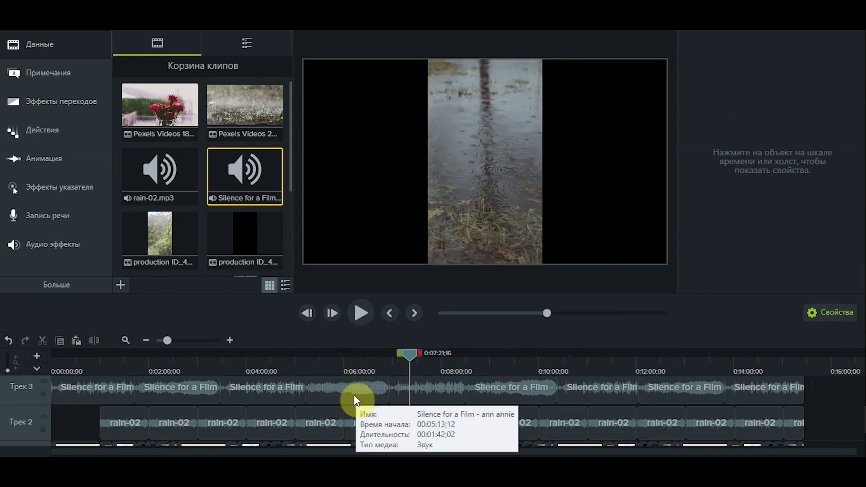
scroll(304, 408, down, 1)
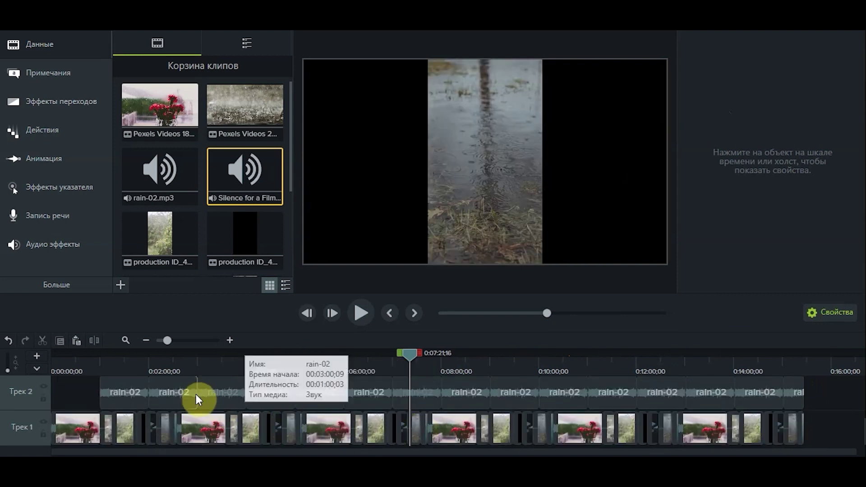
scroll(198, 388, up, 1)
click(154, 397)
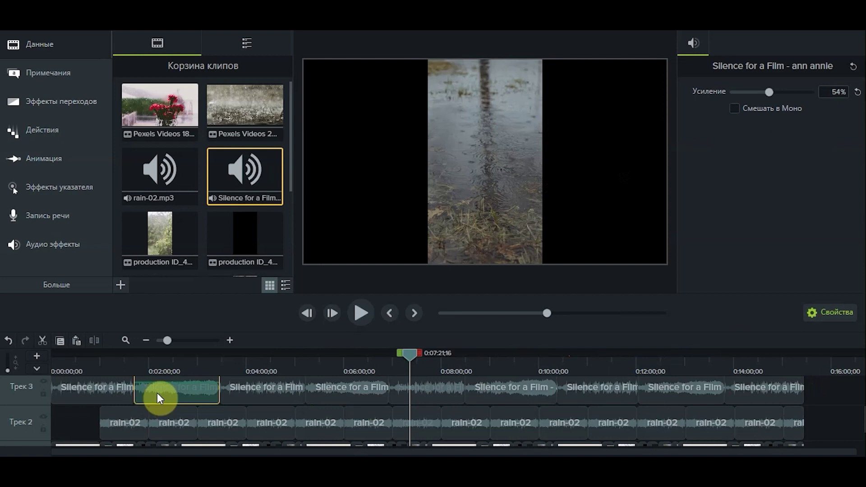
key(Delete)
scroll(298, 402, down, 1)
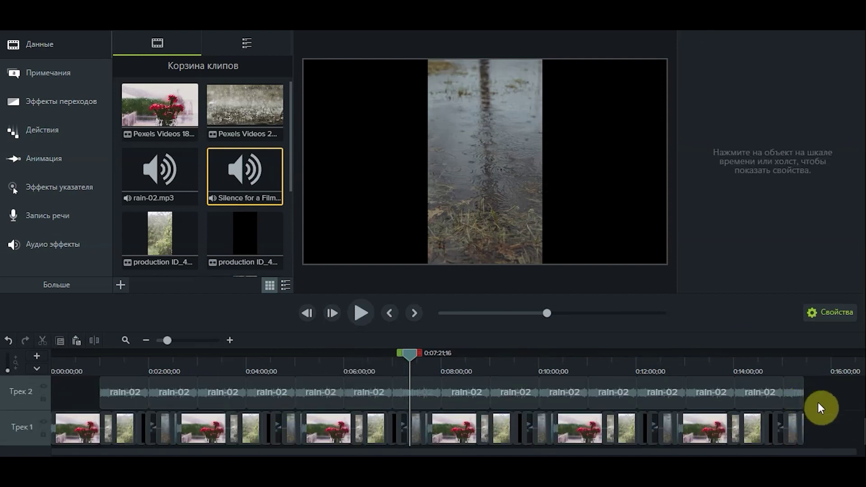
scroll(818, 402, up, 1)
scroll(818, 402, down, 1)
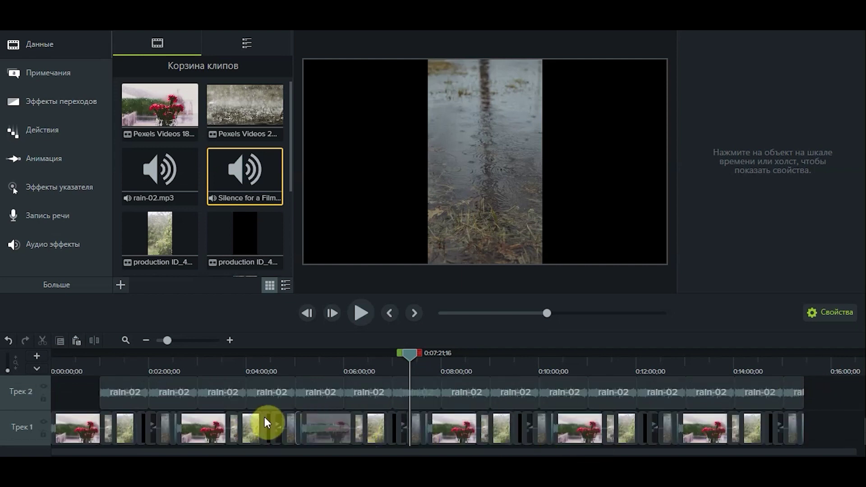
click(134, 387)
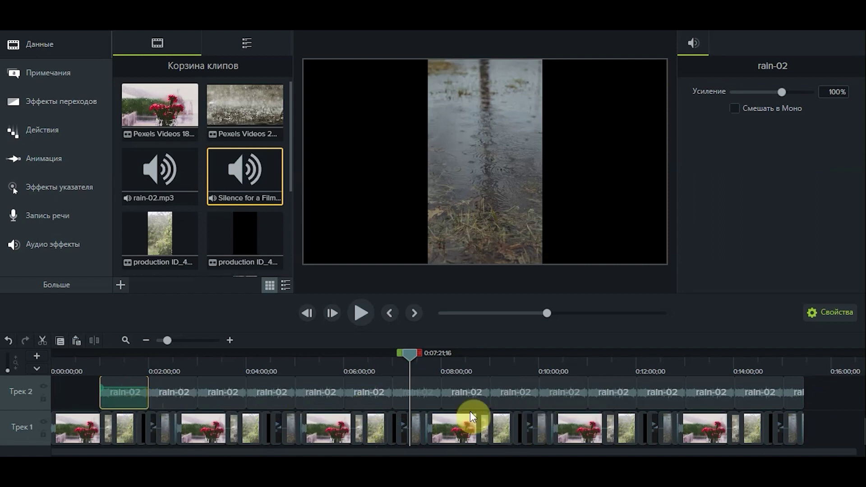
scroll(433, 401, up, 1)
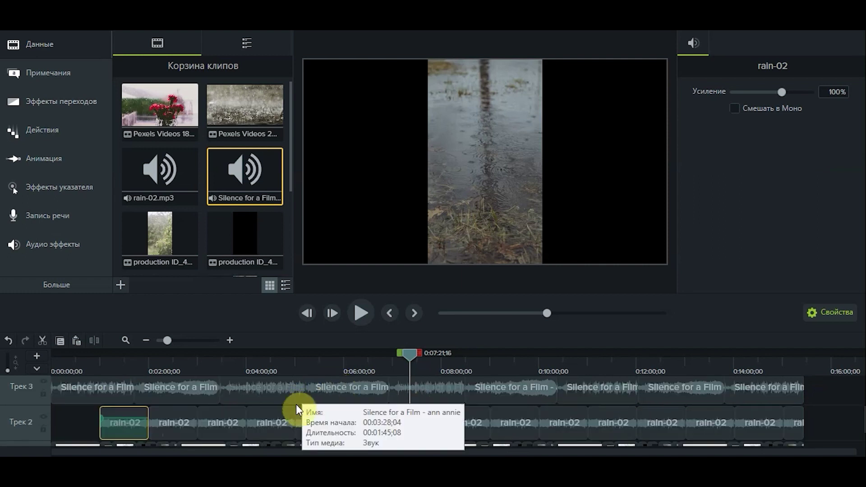
scroll(329, 380, down, 1)
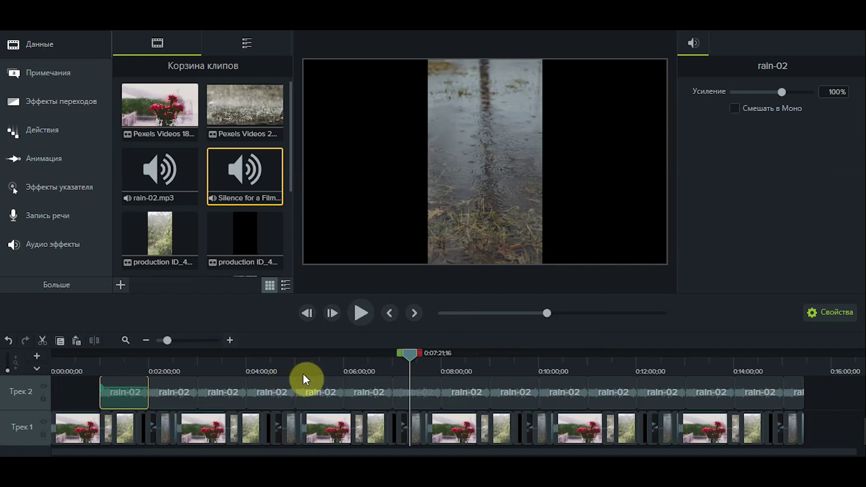
Open the production wizard and examine the export presets, including MP4 only up to 720p and up to 1080p
mouse_move(326, 378)
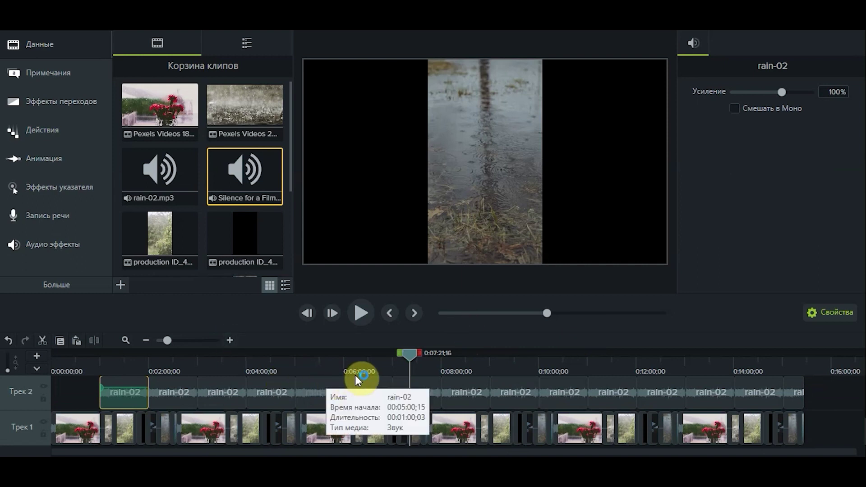
key(ctrl+p)
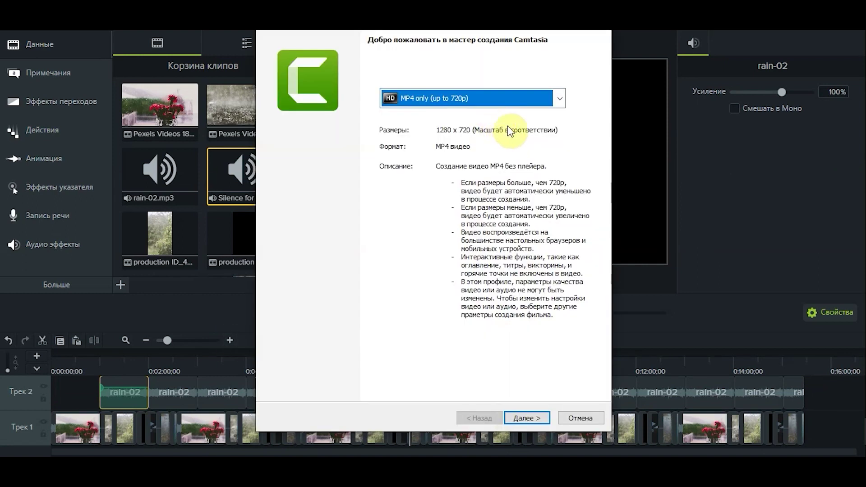
click(404, 100)
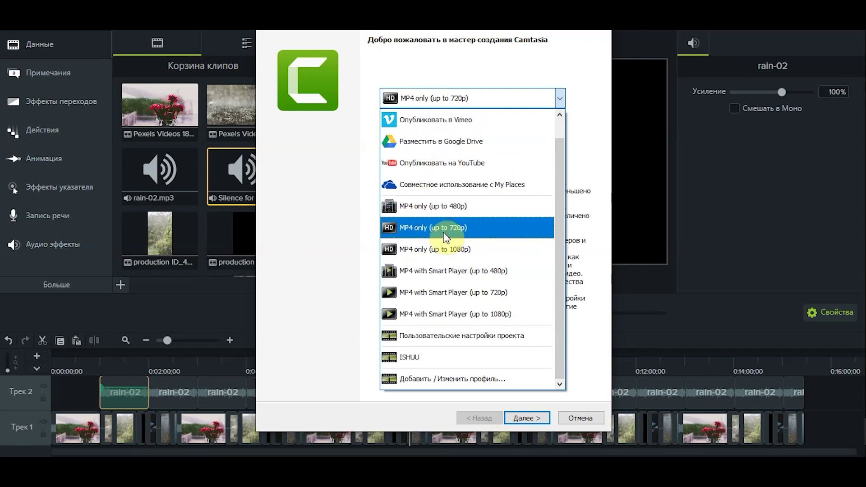
click(334, 217)
click(500, 94)
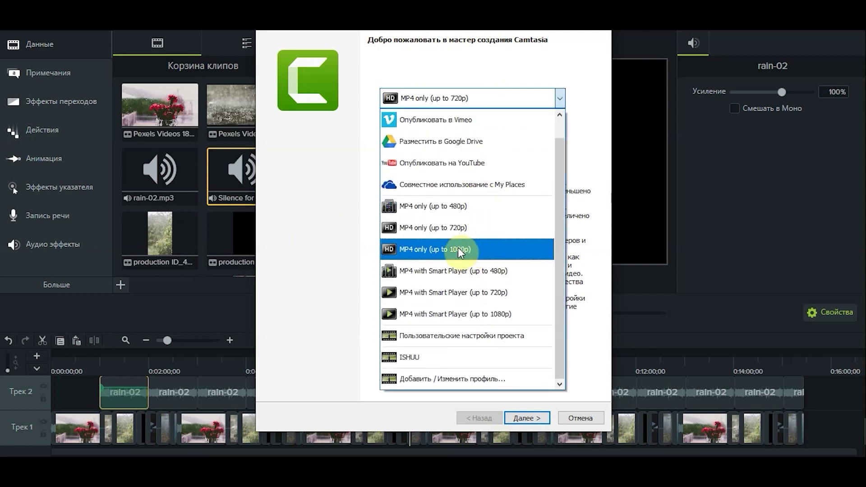
click(356, 243)
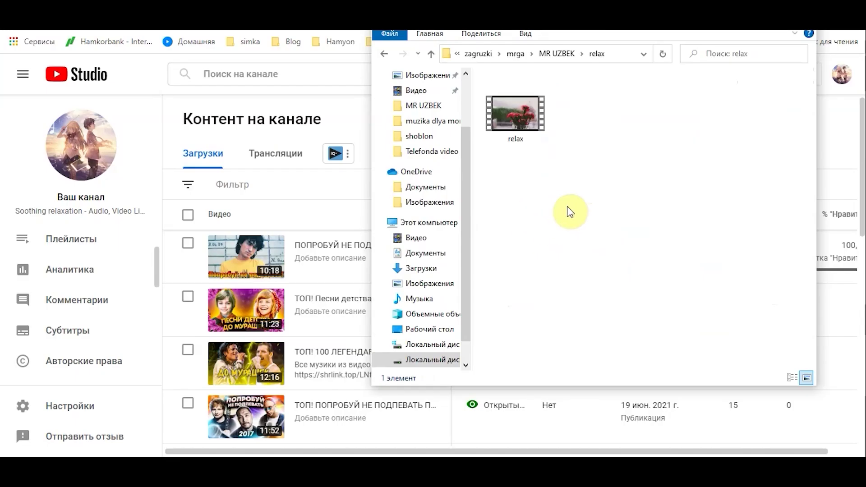
Preview the exported relax video at several points along its length and close the player and its folder
click(529, 137)
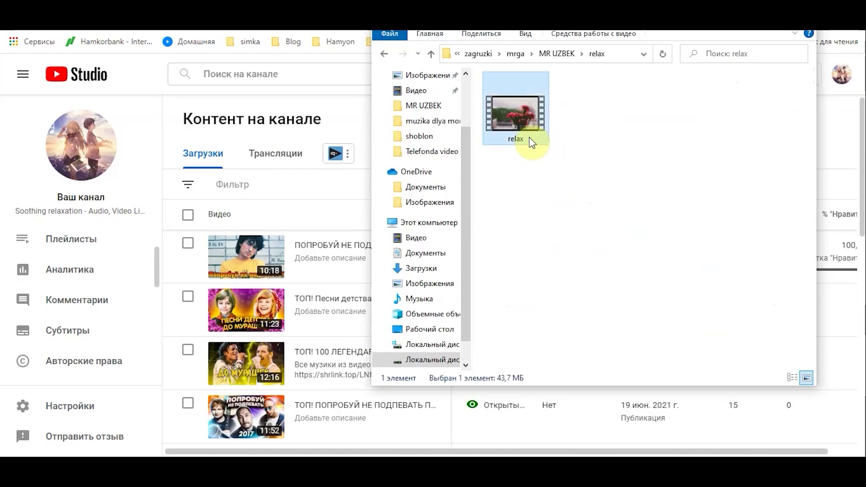
double_click(529, 137)
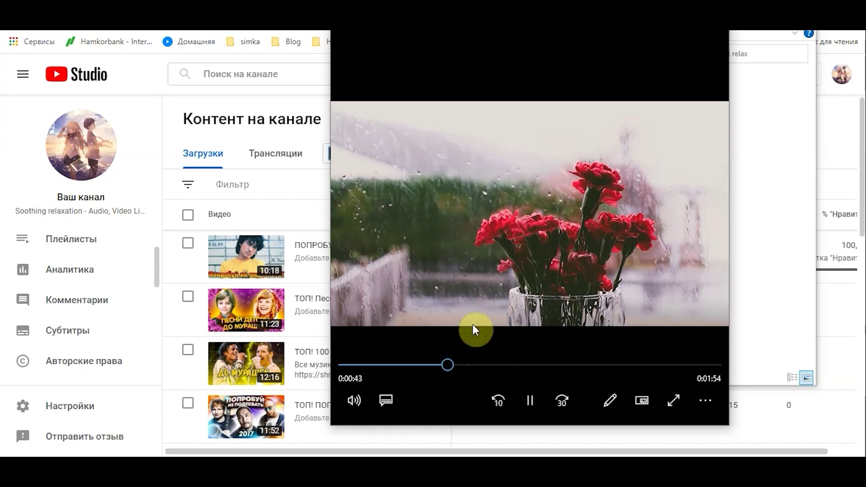
click(491, 366)
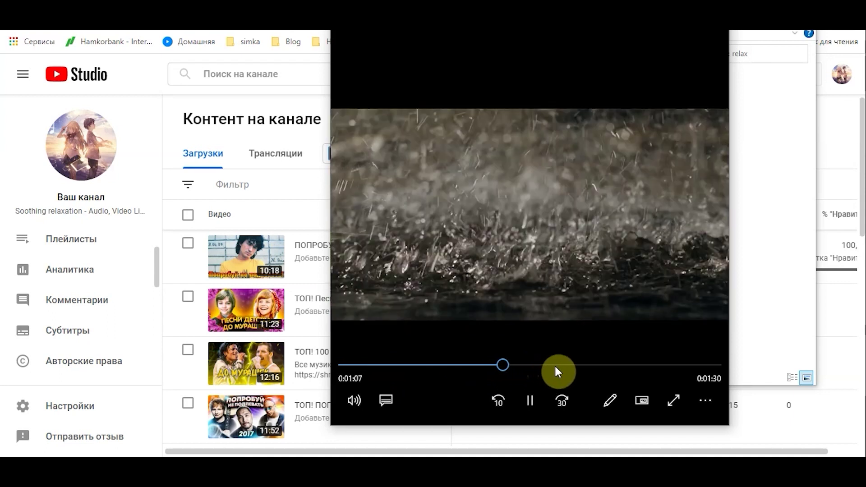
click(596, 365)
click(643, 364)
click(681, 364)
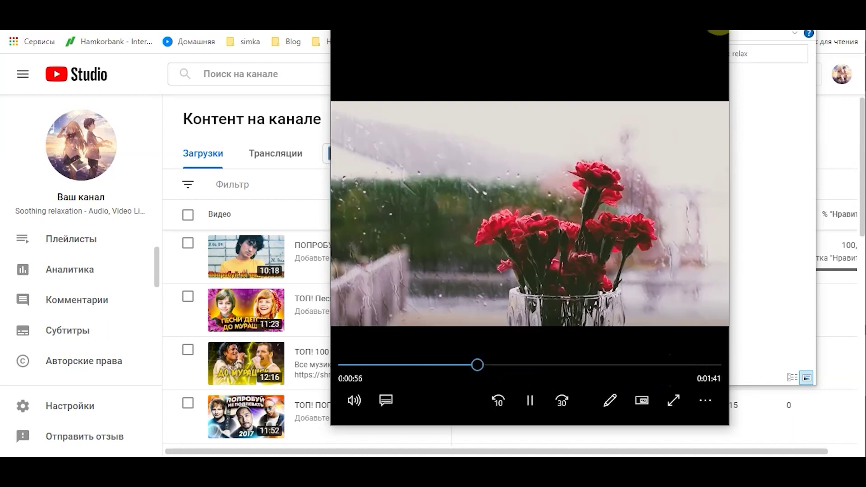
click(719, 36)
click(844, 107)
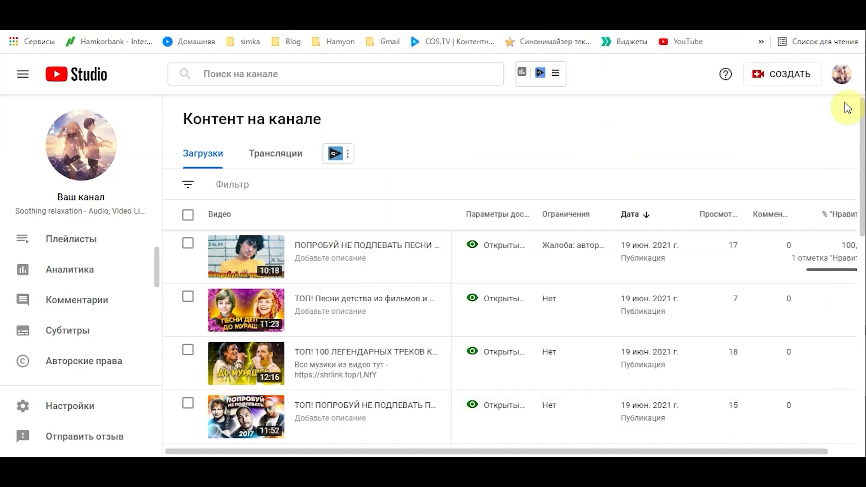
Upload relax.mp4 to the channel with the title "Rain sound and Thunder - 2 Hours Sleep Meditation sound Ralaxing"
click(797, 76)
click(772, 105)
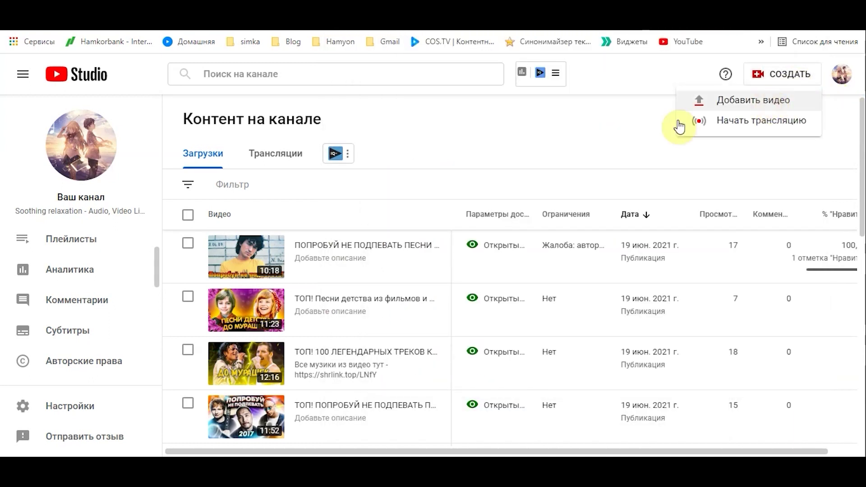
drag(518, 159, 328, 260)
mouse_move(169, 261)
mouse_down()
mouse_move(472, 262)
mouse_move(174, 258)
mouse_move(184, 262)
mouse_up()
click(462, 262)
click(234, 277)
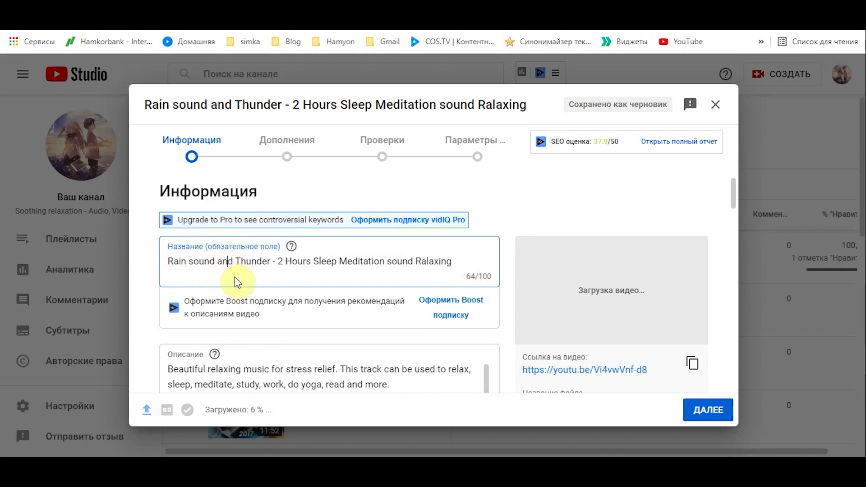
Examine the wording of the video title in the upload details
click(252, 262)
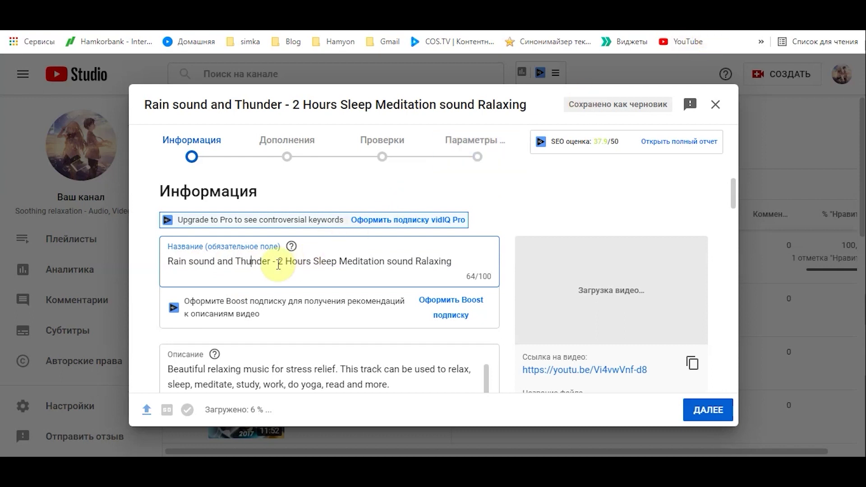
drag(165, 261, 305, 262)
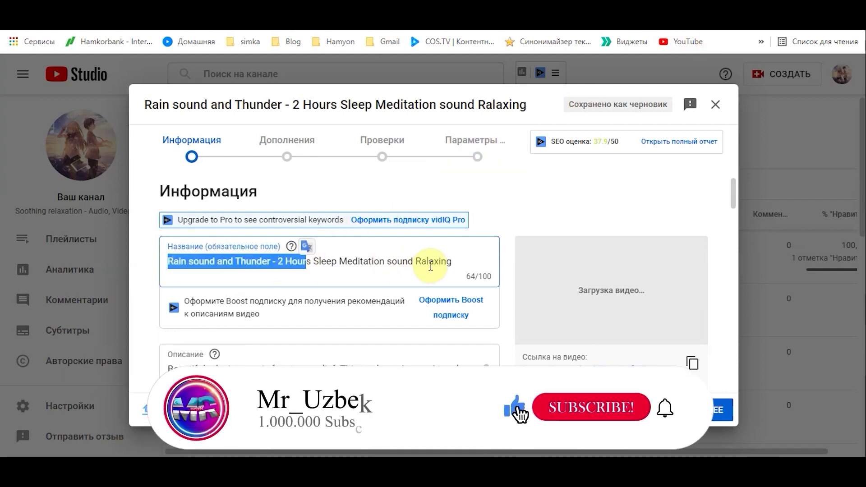
click(450, 261)
drag(469, 261, 217, 248)
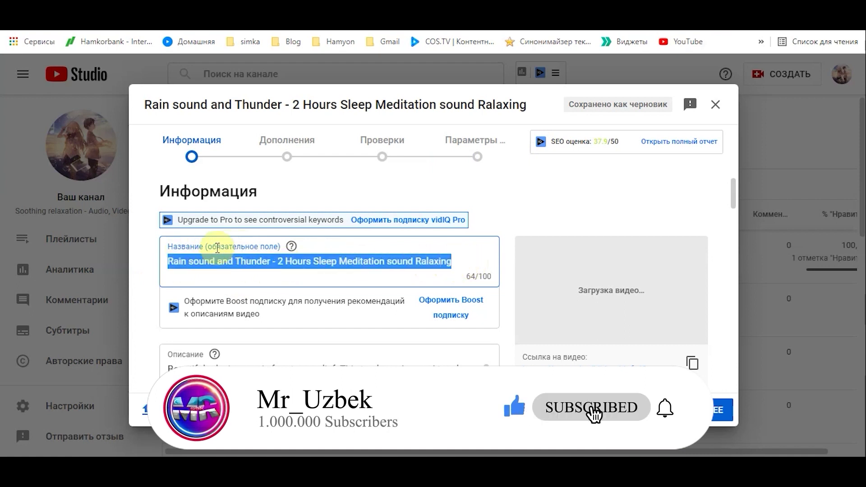
click(311, 263)
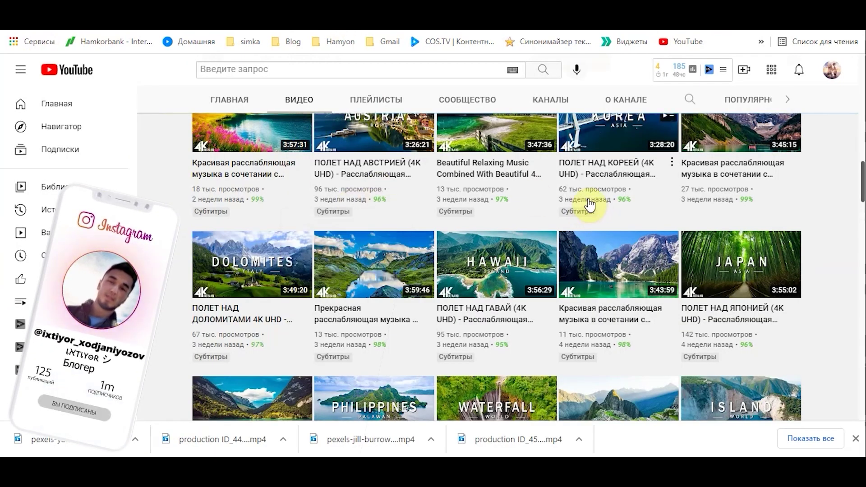
Look over relaxing music videos on YouTube and review the tags entered for the uploading video
scroll(589, 205, up, 3)
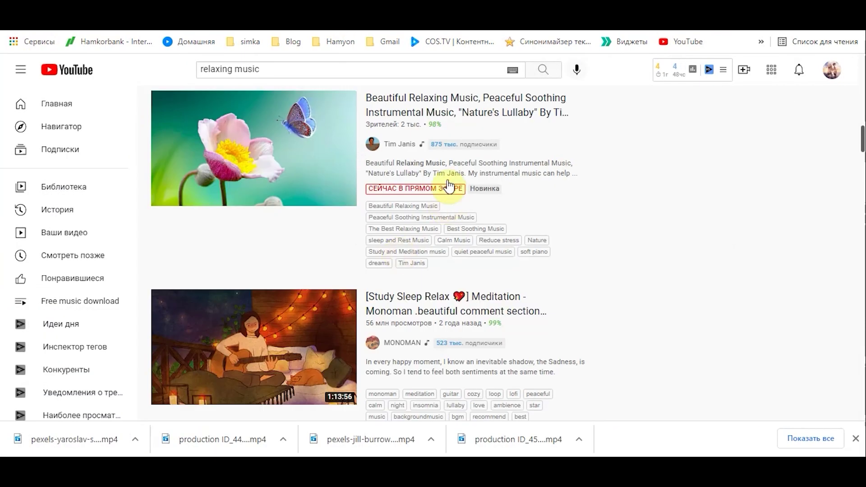
scroll(448, 185, up, 2)
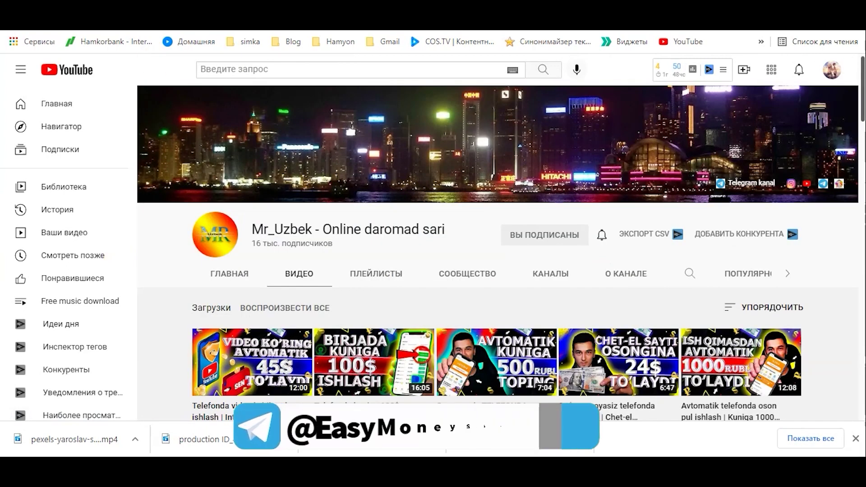
click(68, 419)
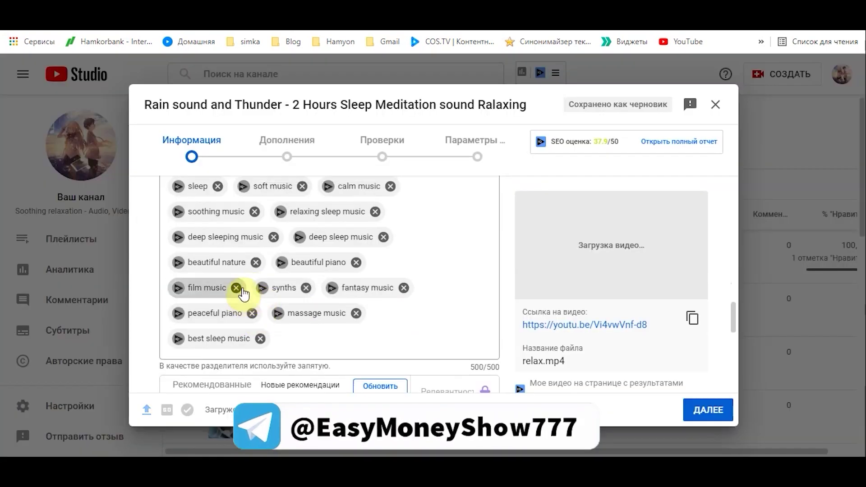
scroll(243, 293, up, 6)
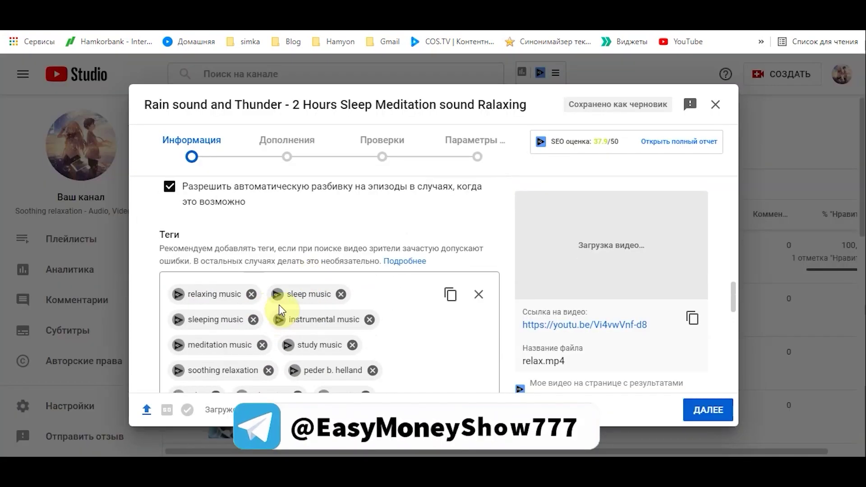
Browse the Mr_Uzbek channel's videos for tutorials on opening a YouTube channel, gaining subscribers and withdrawing earnings tax-free
mouse_move(139, 412)
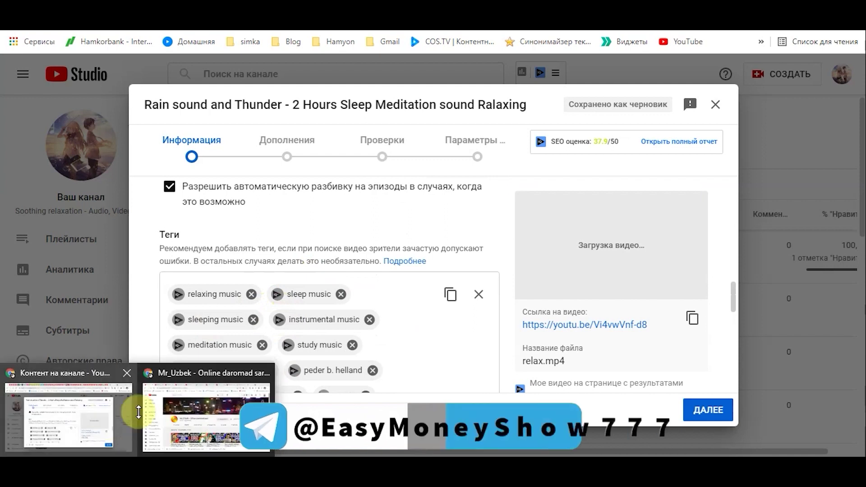
click(206, 417)
scroll(495, 275, down, 6)
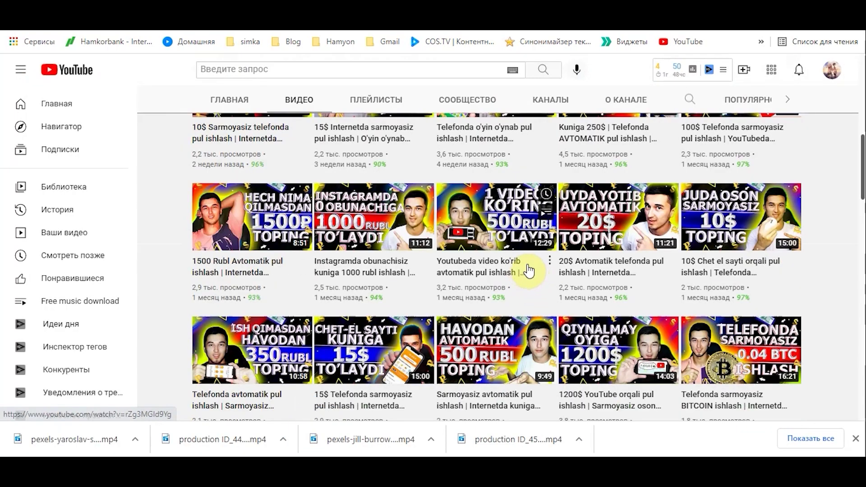
scroll(523, 275, down, 5)
scroll(513, 281, down, 5)
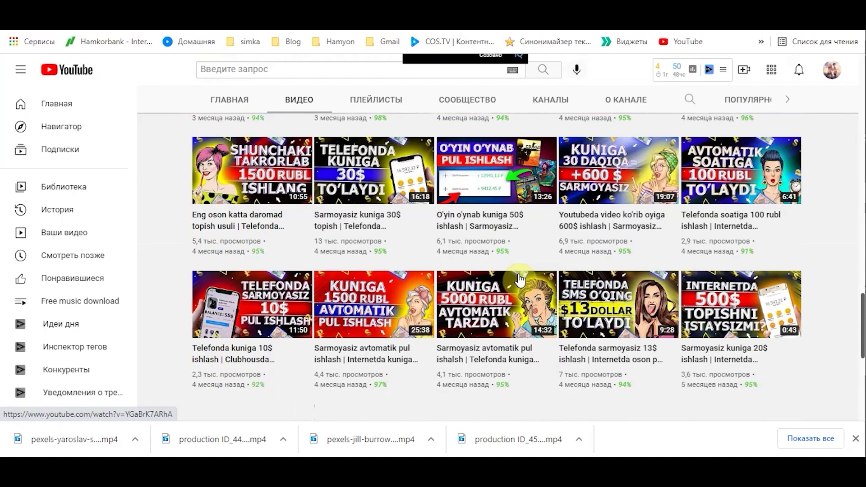
scroll(650, 257, down, 1)
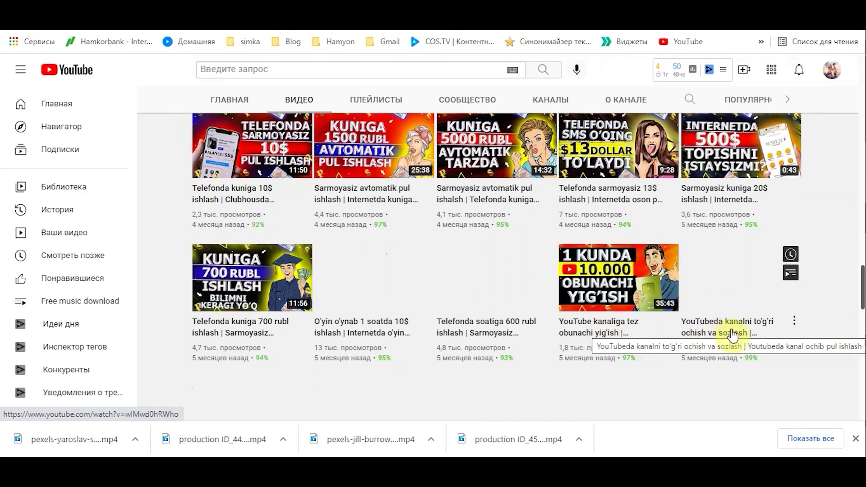
scroll(732, 336, down, 1)
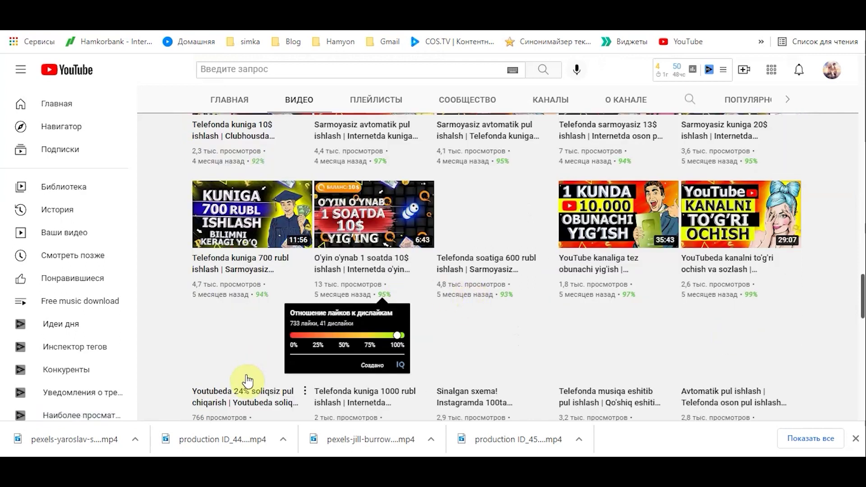
scroll(235, 357, down, 1)
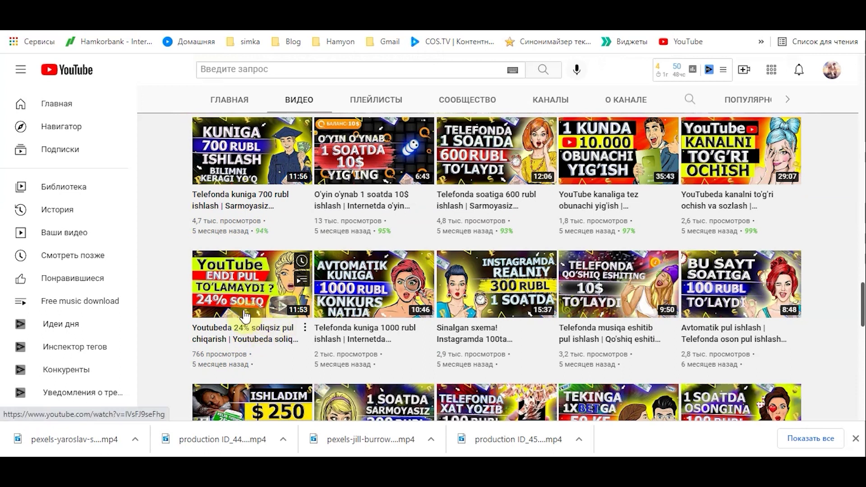
scroll(586, 288, up, 1)
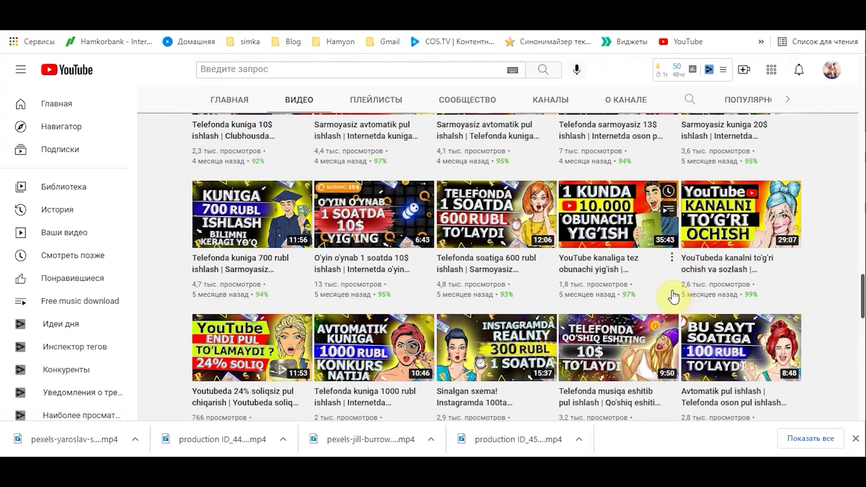
scroll(672, 293, up, 3)
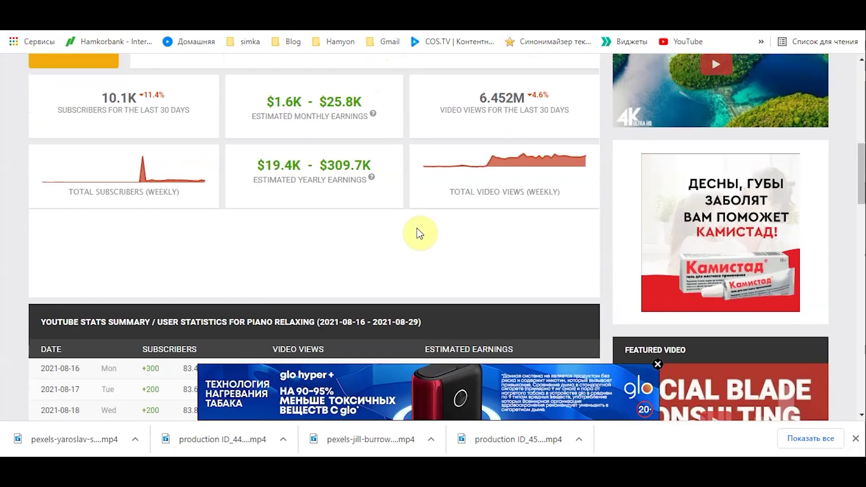
Examine the Piano Relaxing channel's Social Blade statistics, including its estimated monthly and yearly earnings
scroll(417, 229, up, 2)
scroll(382, 279, up, 4)
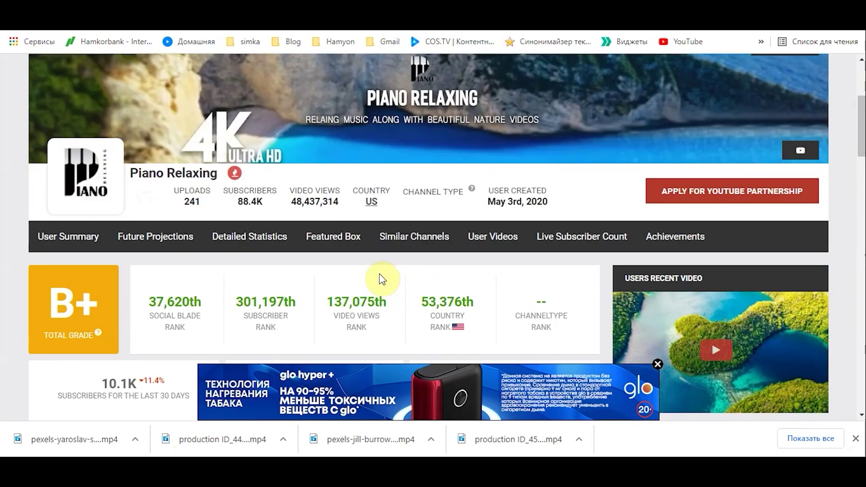
scroll(394, 279, down, 6)
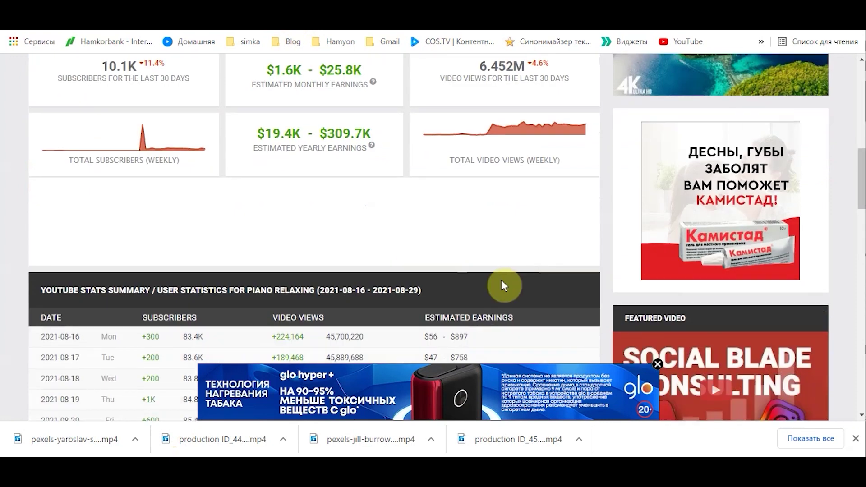
Look through the Piano Relaxing channel page on YouTube and its uploaded videos
click(345, 36)
scroll(439, 253, down, 3)
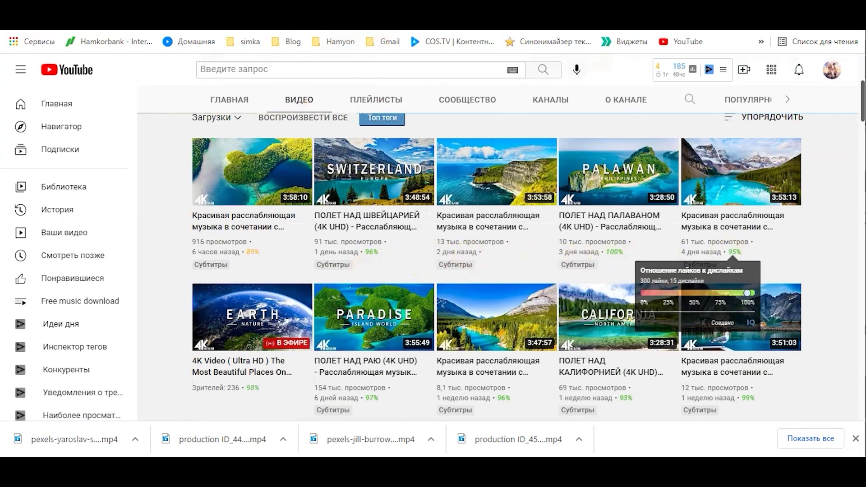
key(ctrl+Tab)
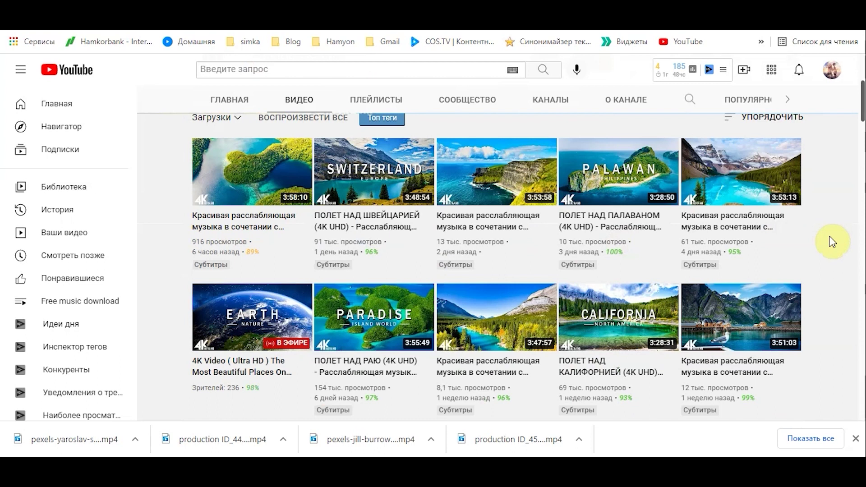
scroll(832, 242, up, 5)
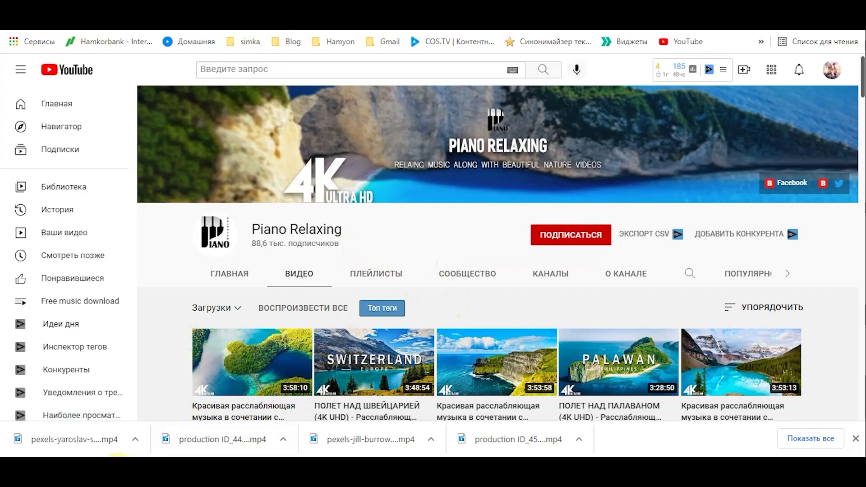
scroll(230, 334, down, 2)
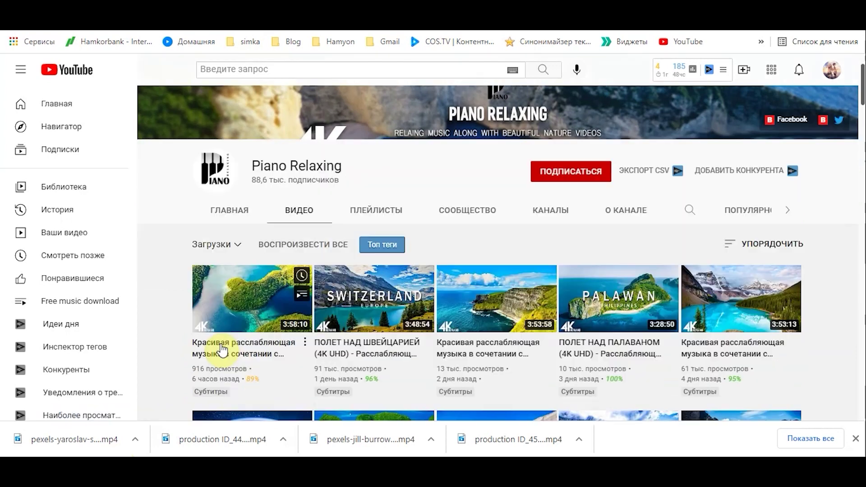
triple_click(332, 166)
scroll(383, 246, up, 2)
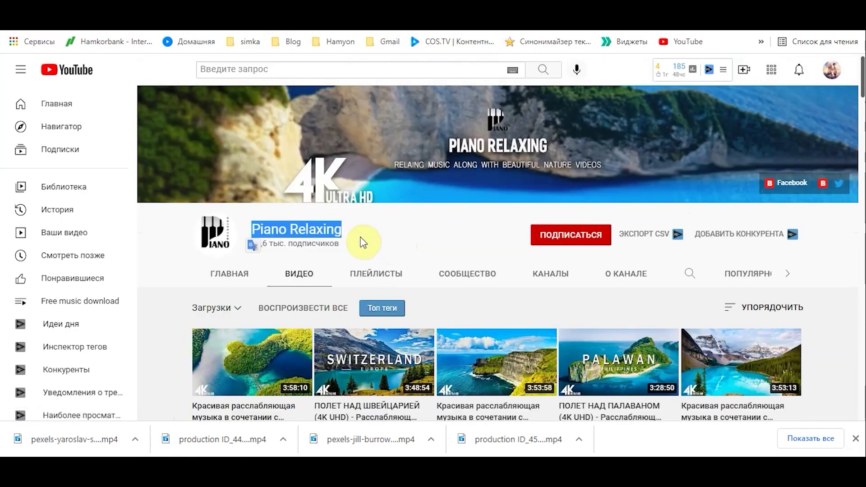
click(369, 246)
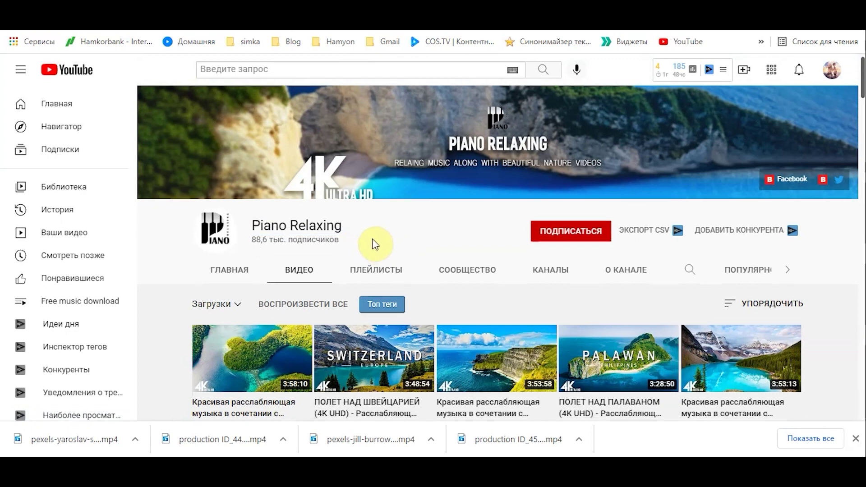
scroll(372, 241, down, 4)
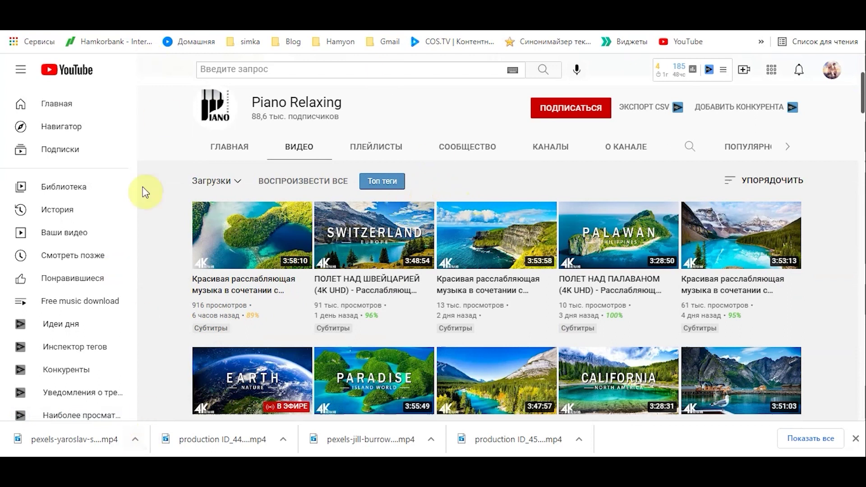
Return to the upload draft in YouTube Studio and read through its title again
mouse_move(110, 431)
click(54, 430)
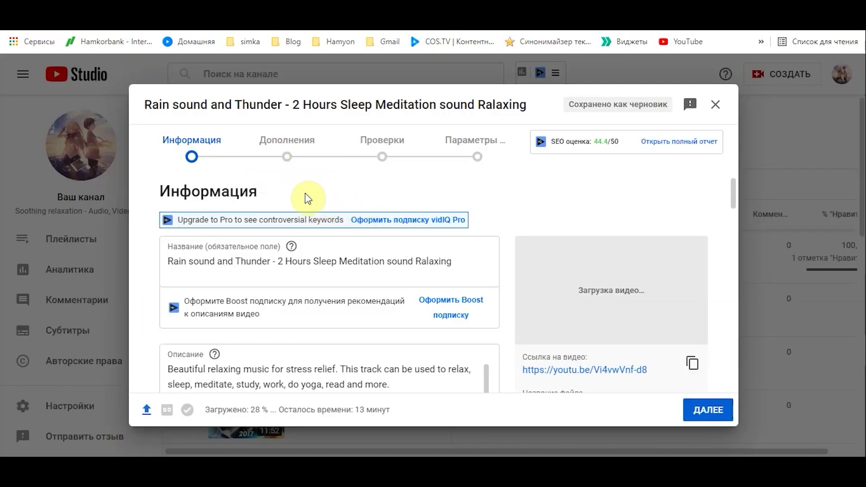
drag(450, 261, 169, 260)
click(173, 259)
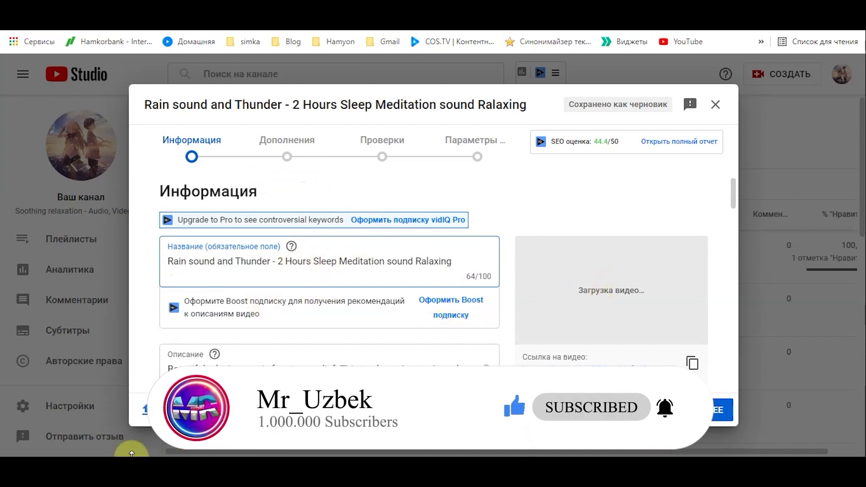
drag(174, 262, 284, 261)
click(319, 262)
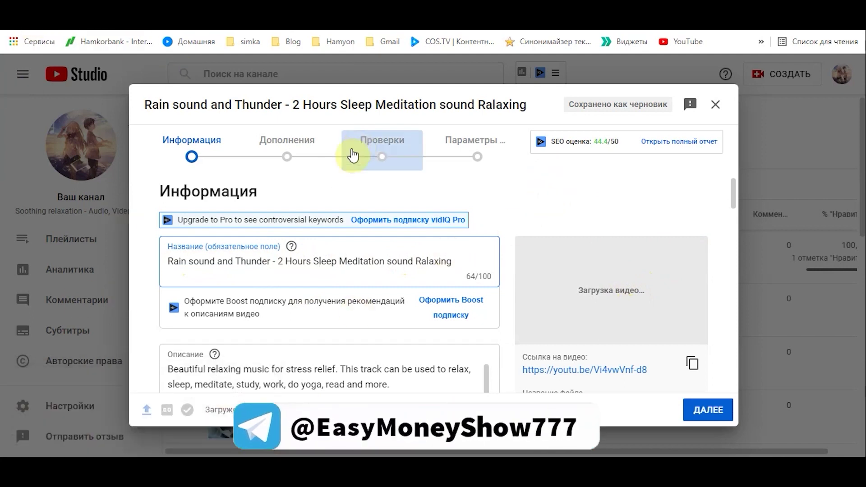
Switch back to the Mr_Uzbek channel and scan its video list from the older videos up to the newest
click(255, 378)
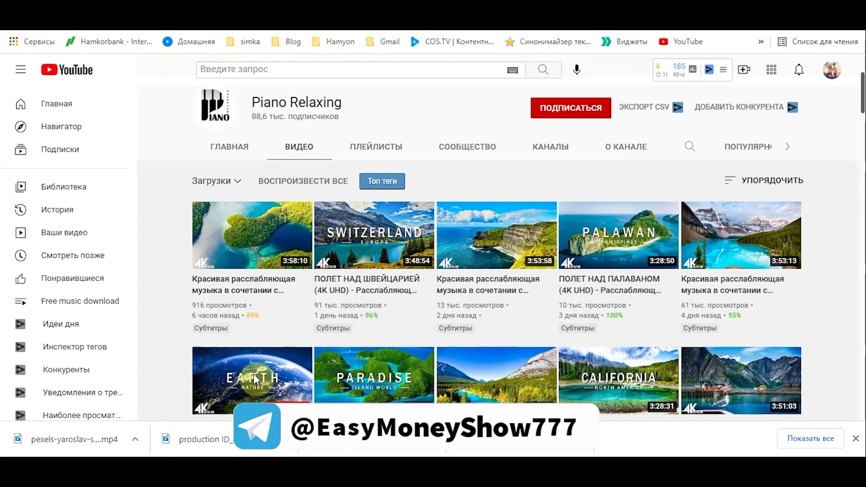
scroll(255, 379, down, 15)
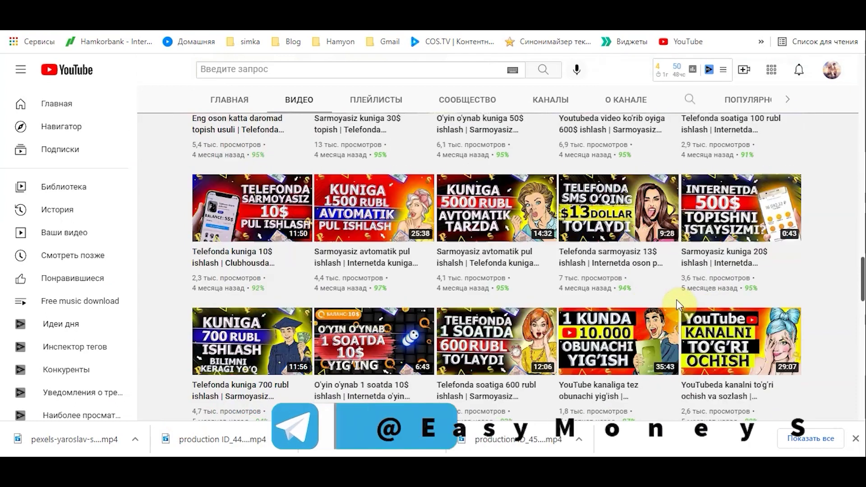
scroll(677, 307, down, 1)
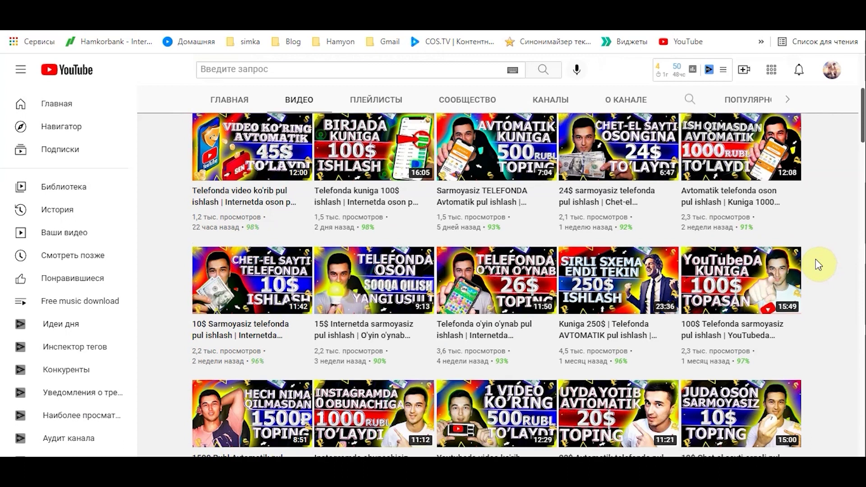
scroll(815, 259, up, 4)
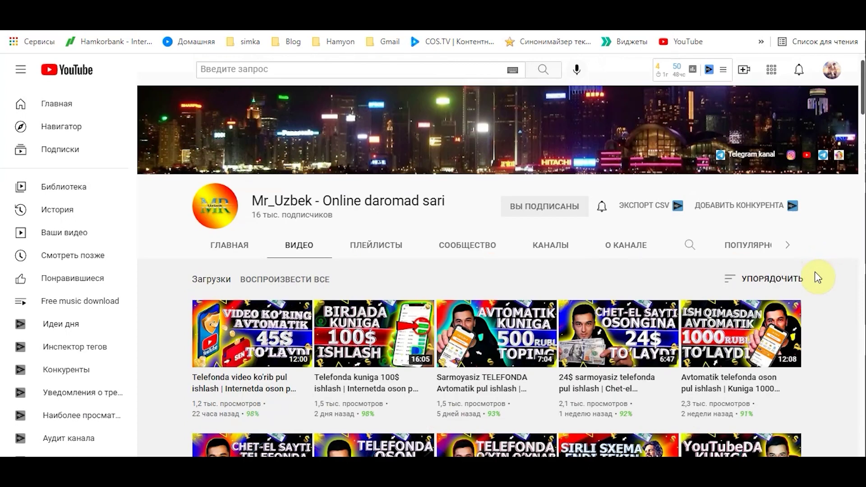